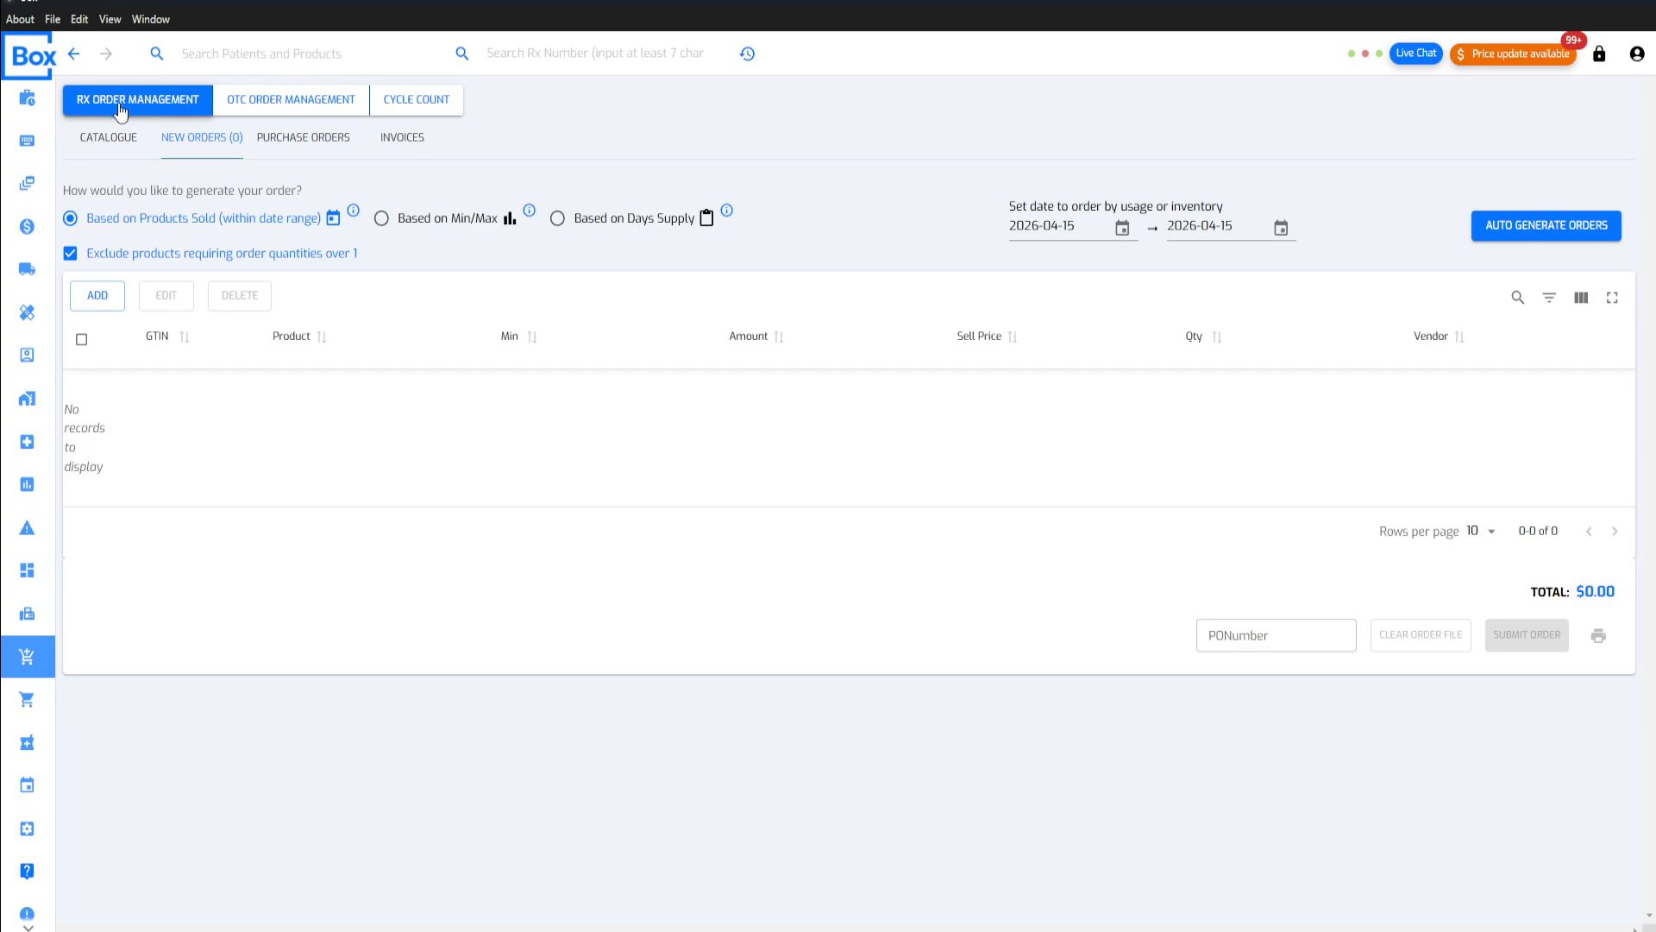
Step: Look through the OTC order management and cycle count sections and return to Rx order management
left_click(237, 100)
left_click(422, 102)
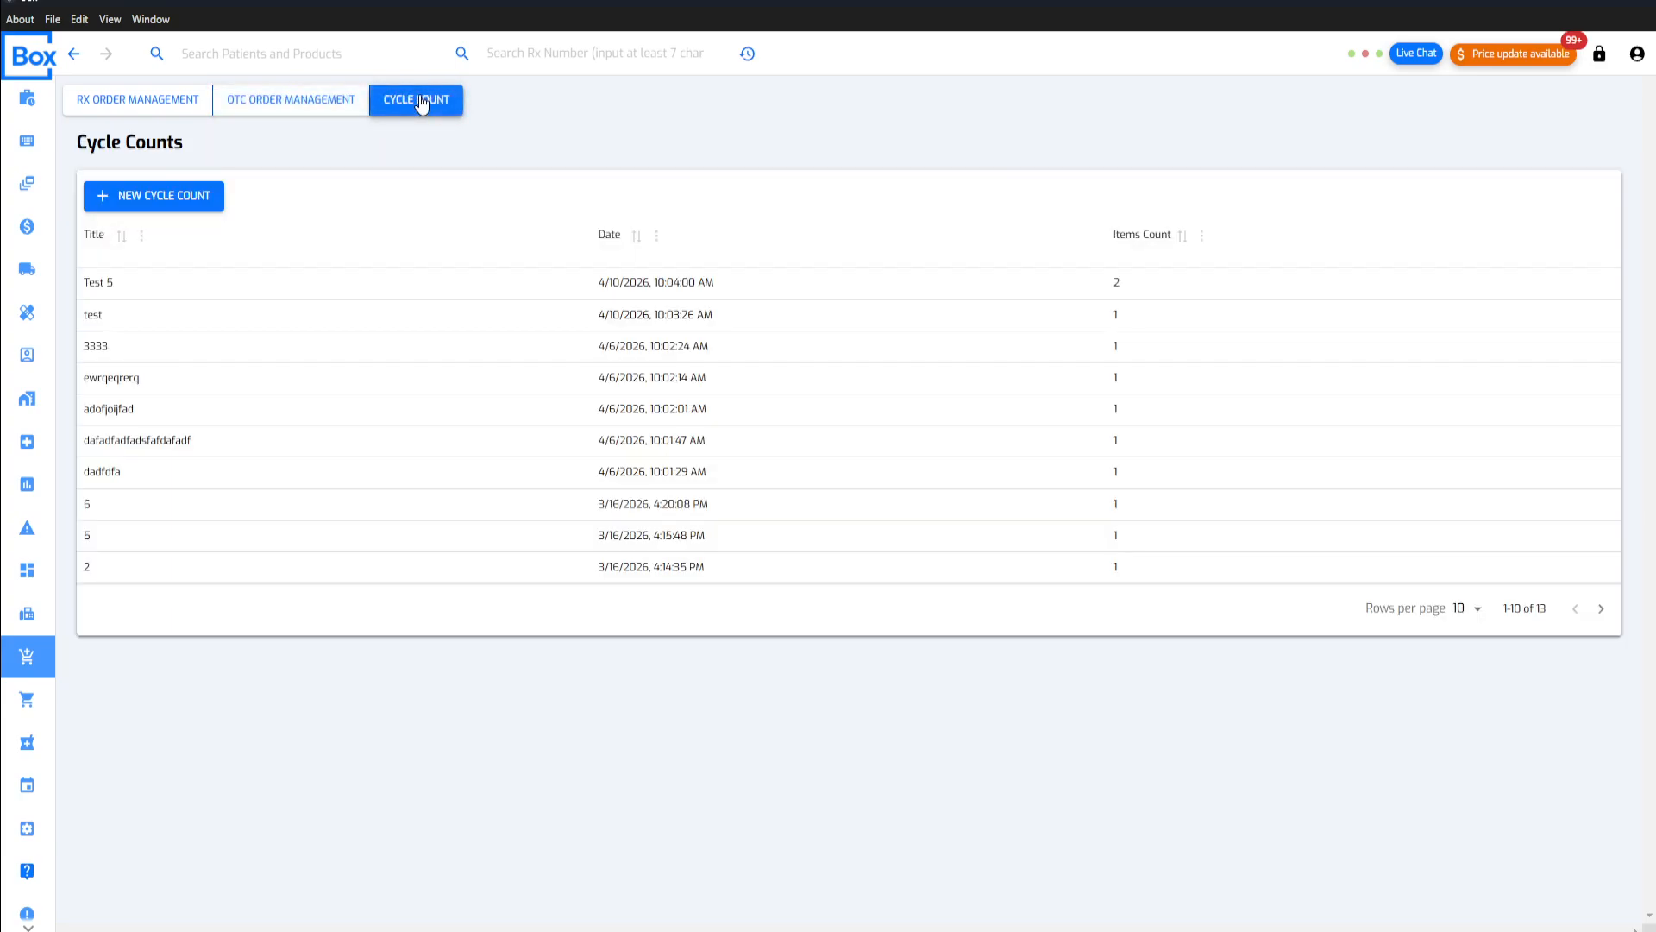
left_click(151, 116)
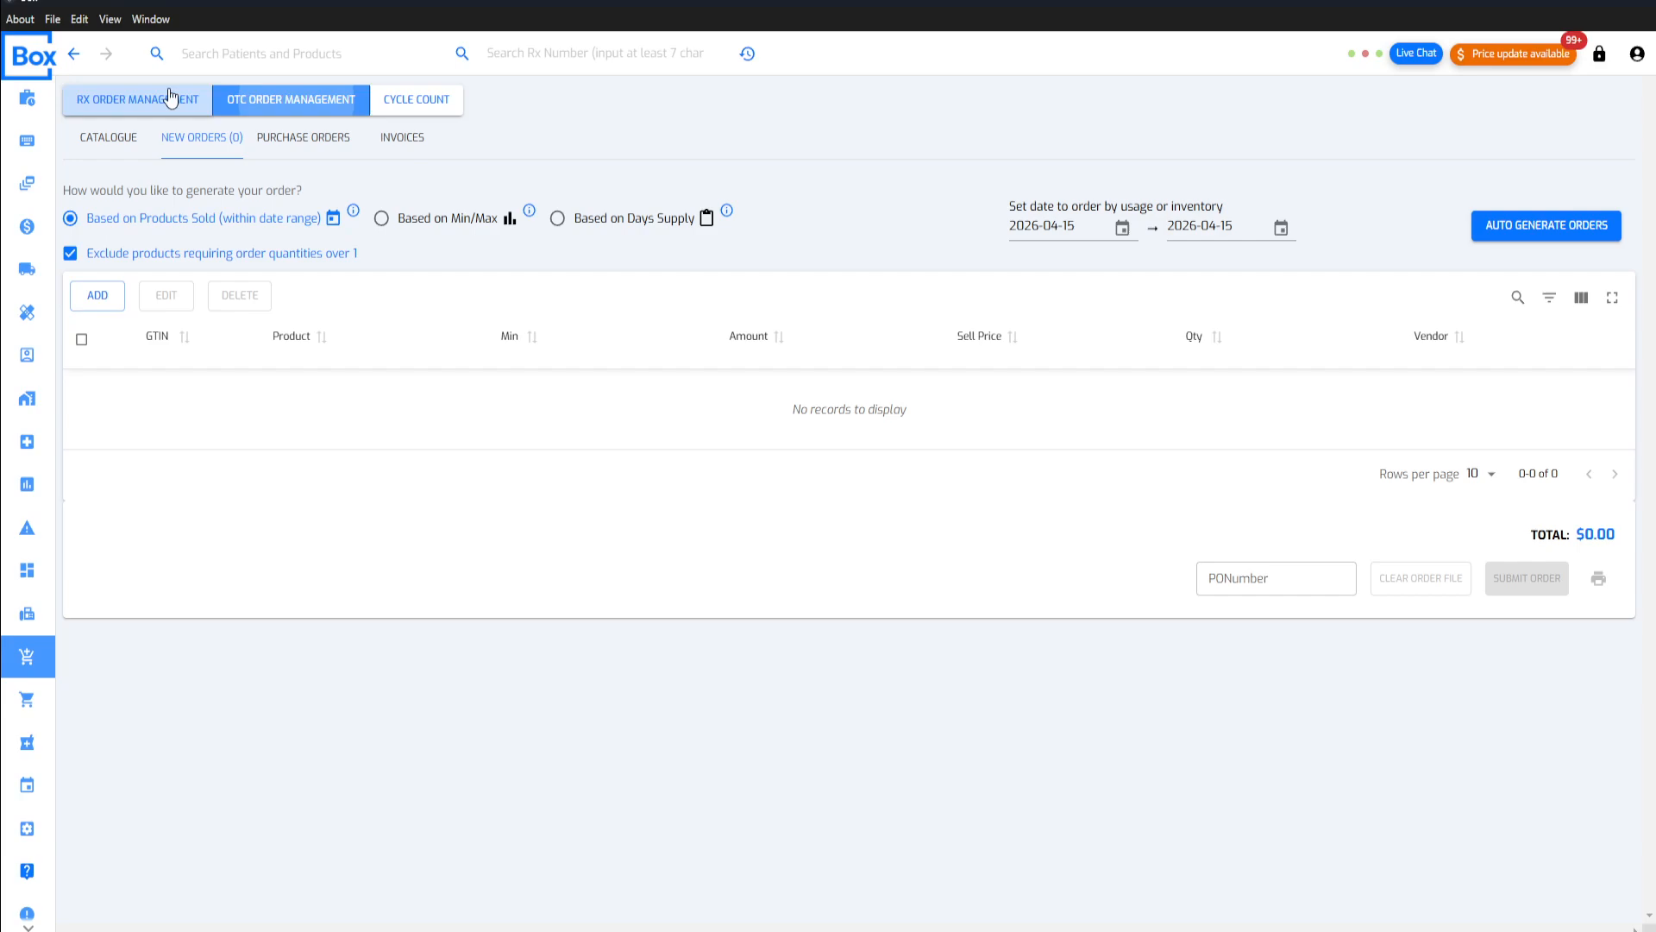
left_click(252, 105)
left_click(166, 103)
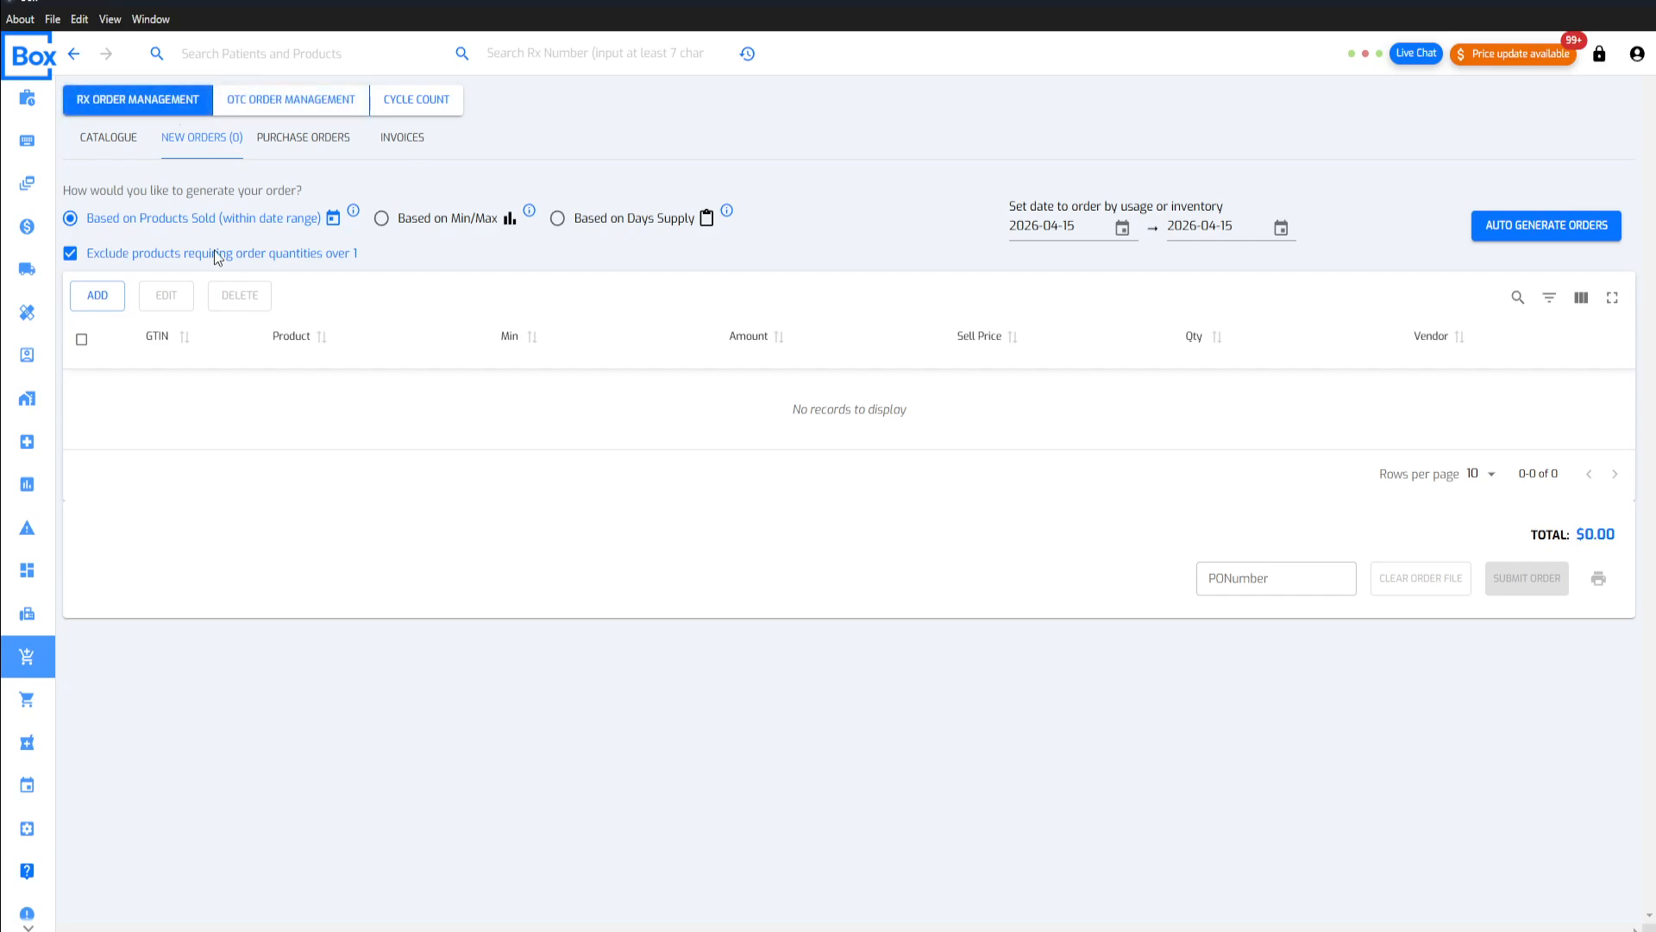
left_click(270, 110)
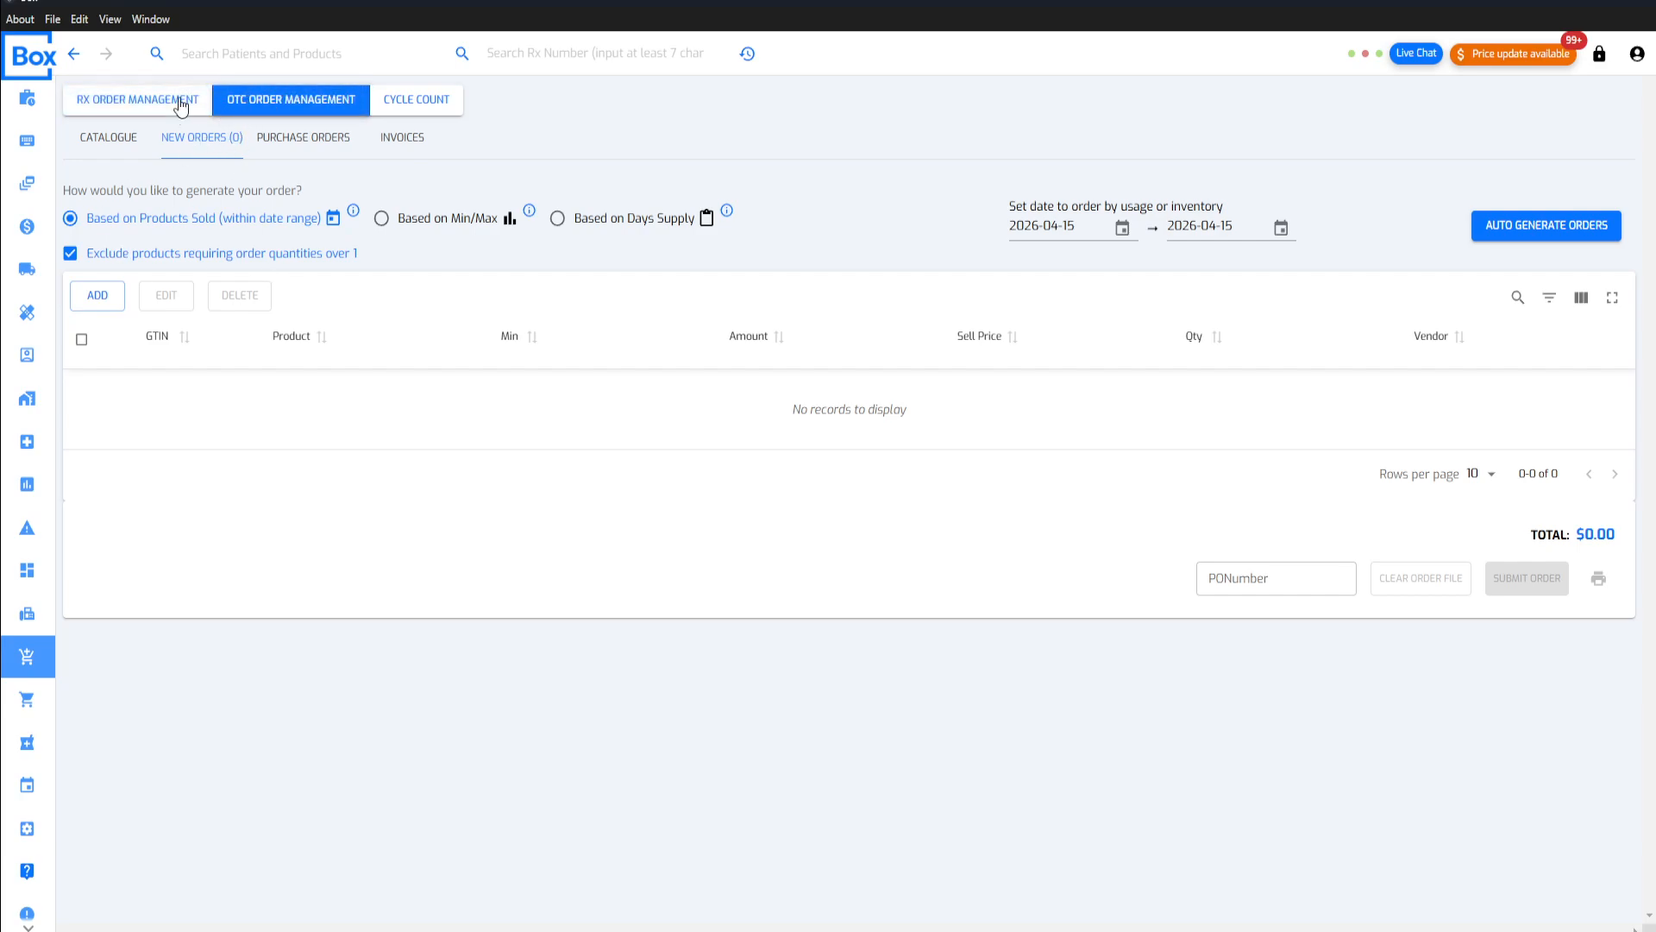
left_click(180, 105)
left_click(228, 103)
left_click(174, 107)
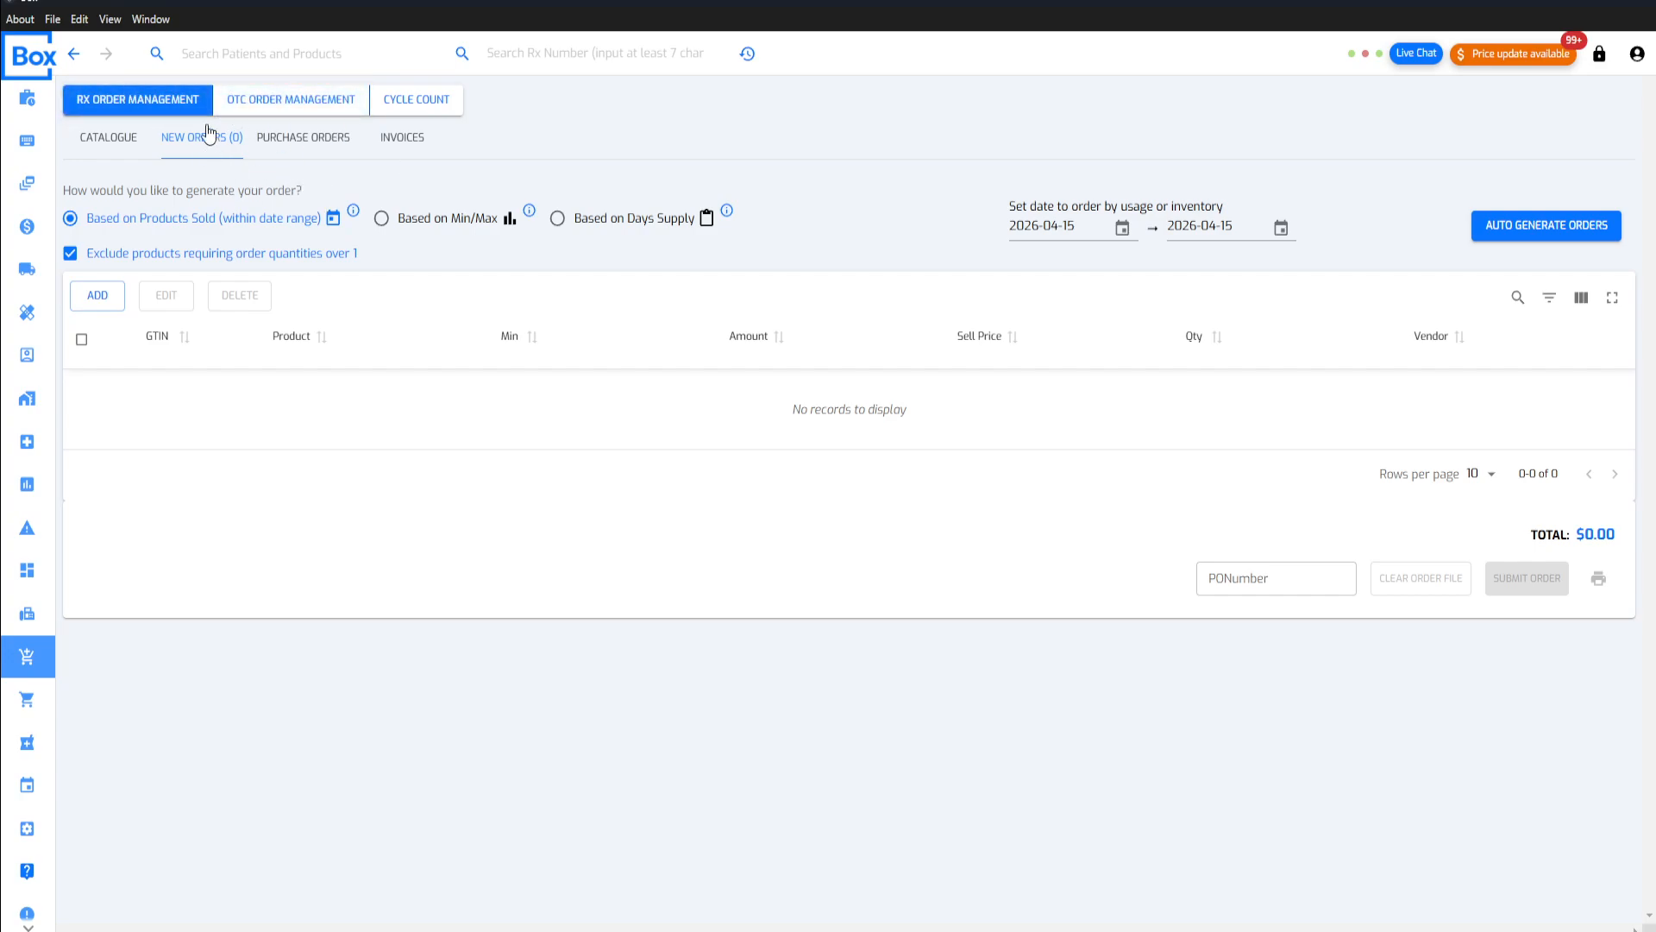
Step: View the Rx product catalogue and return to the new orders view
left_click(129, 147)
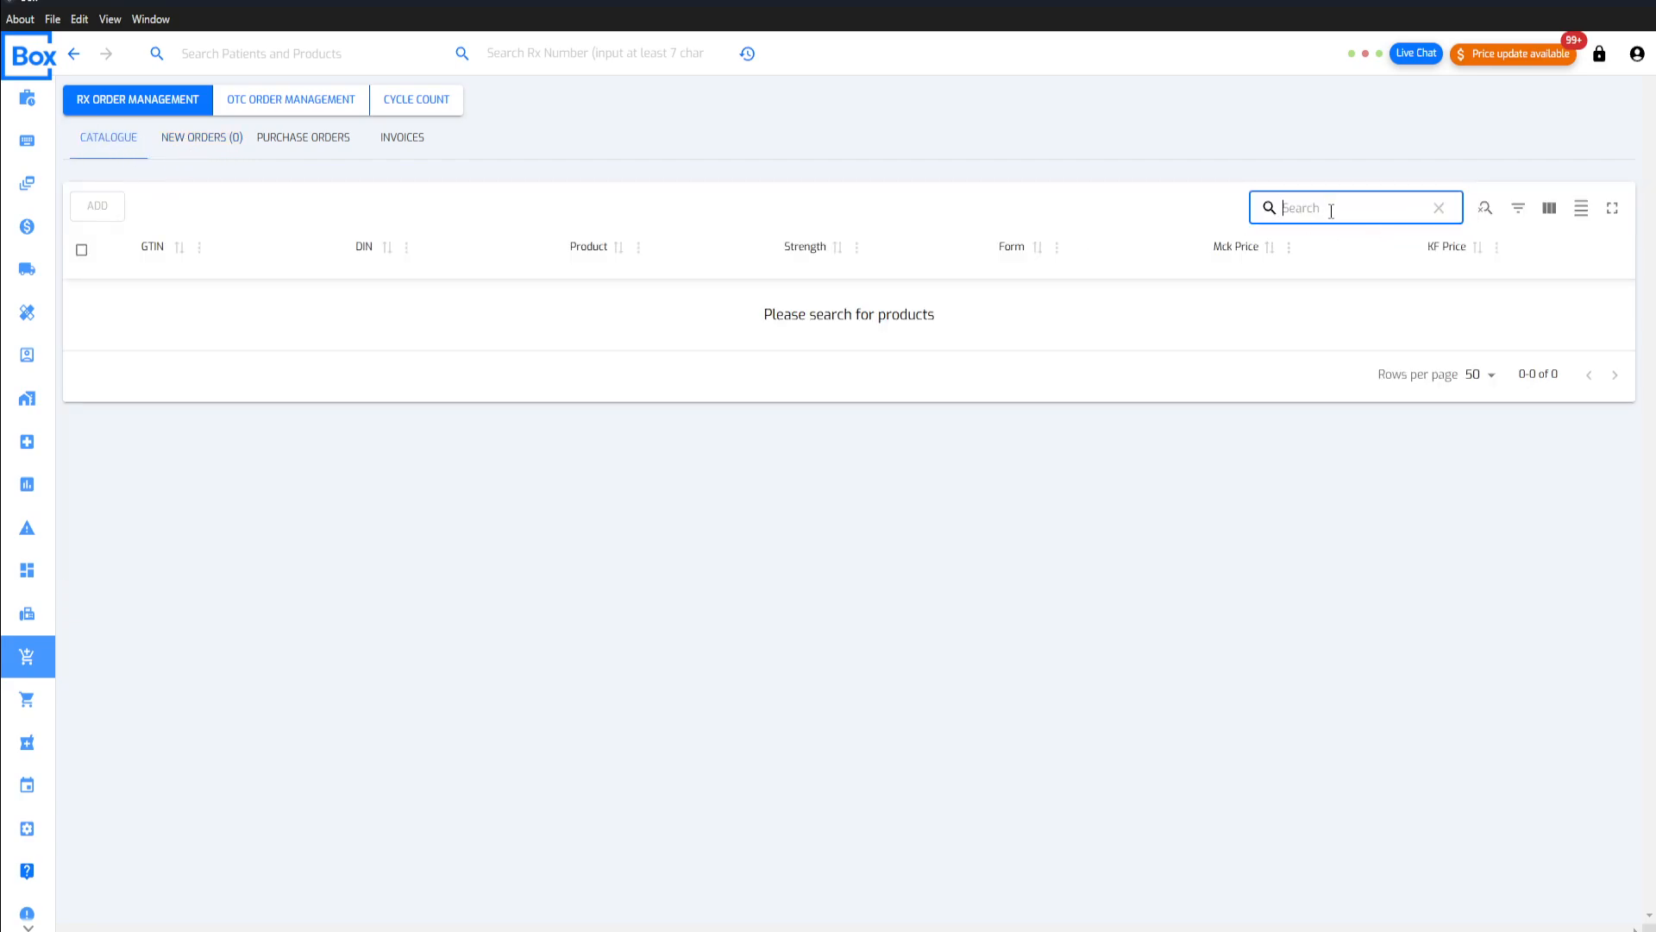
left_click(180, 137)
left_click(110, 138)
left_click(200, 143)
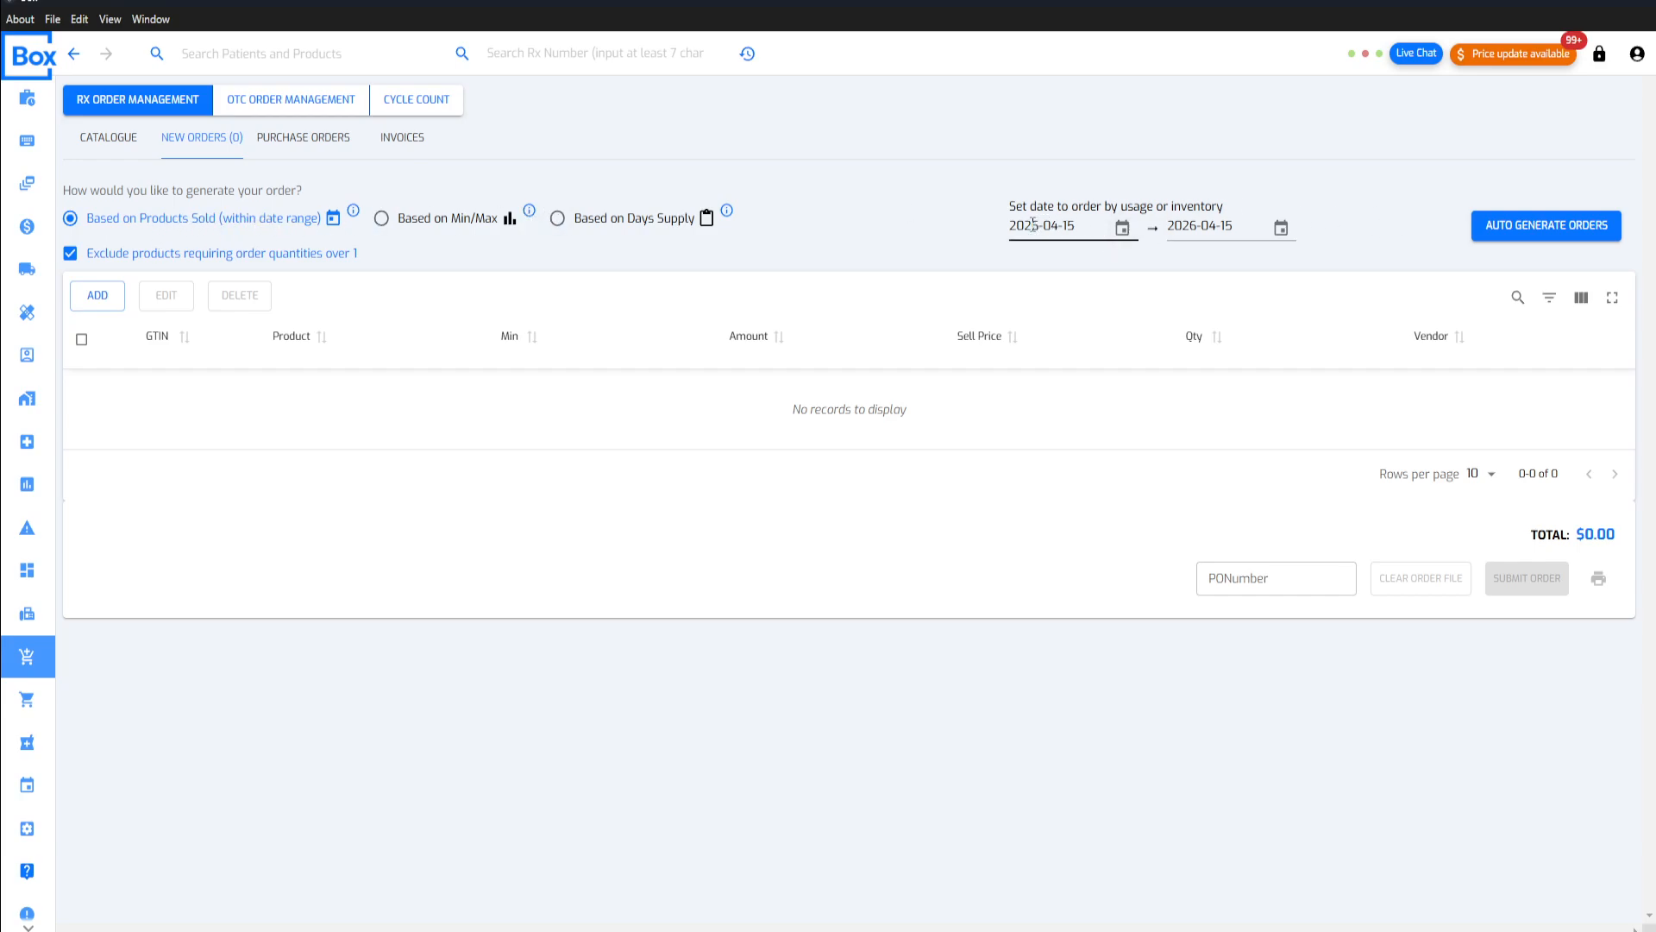
Step: Auto-generate an Rx order based on products sold, with the date range starting on 2025-04-15
left_click(1111, 226)
type("2025")
left_click(1105, 158)
left_click(1526, 240)
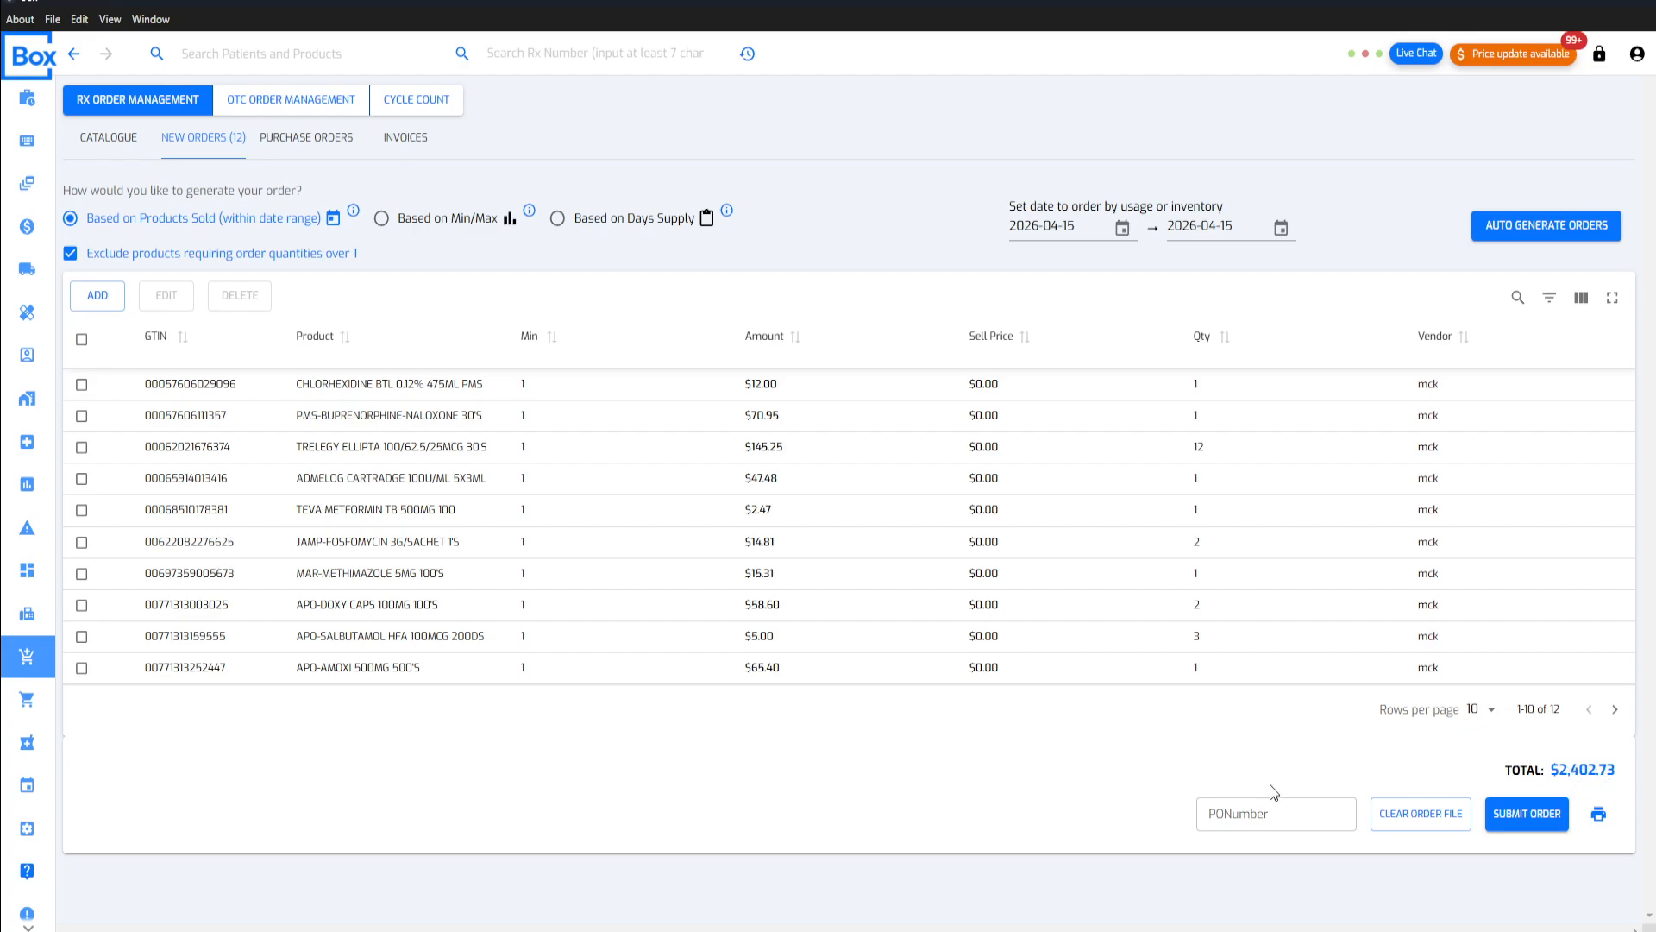
Step: Check the PO number entry and switch the exclusion of products requiring order quantities over 1 off and on again
left_click(1291, 811)
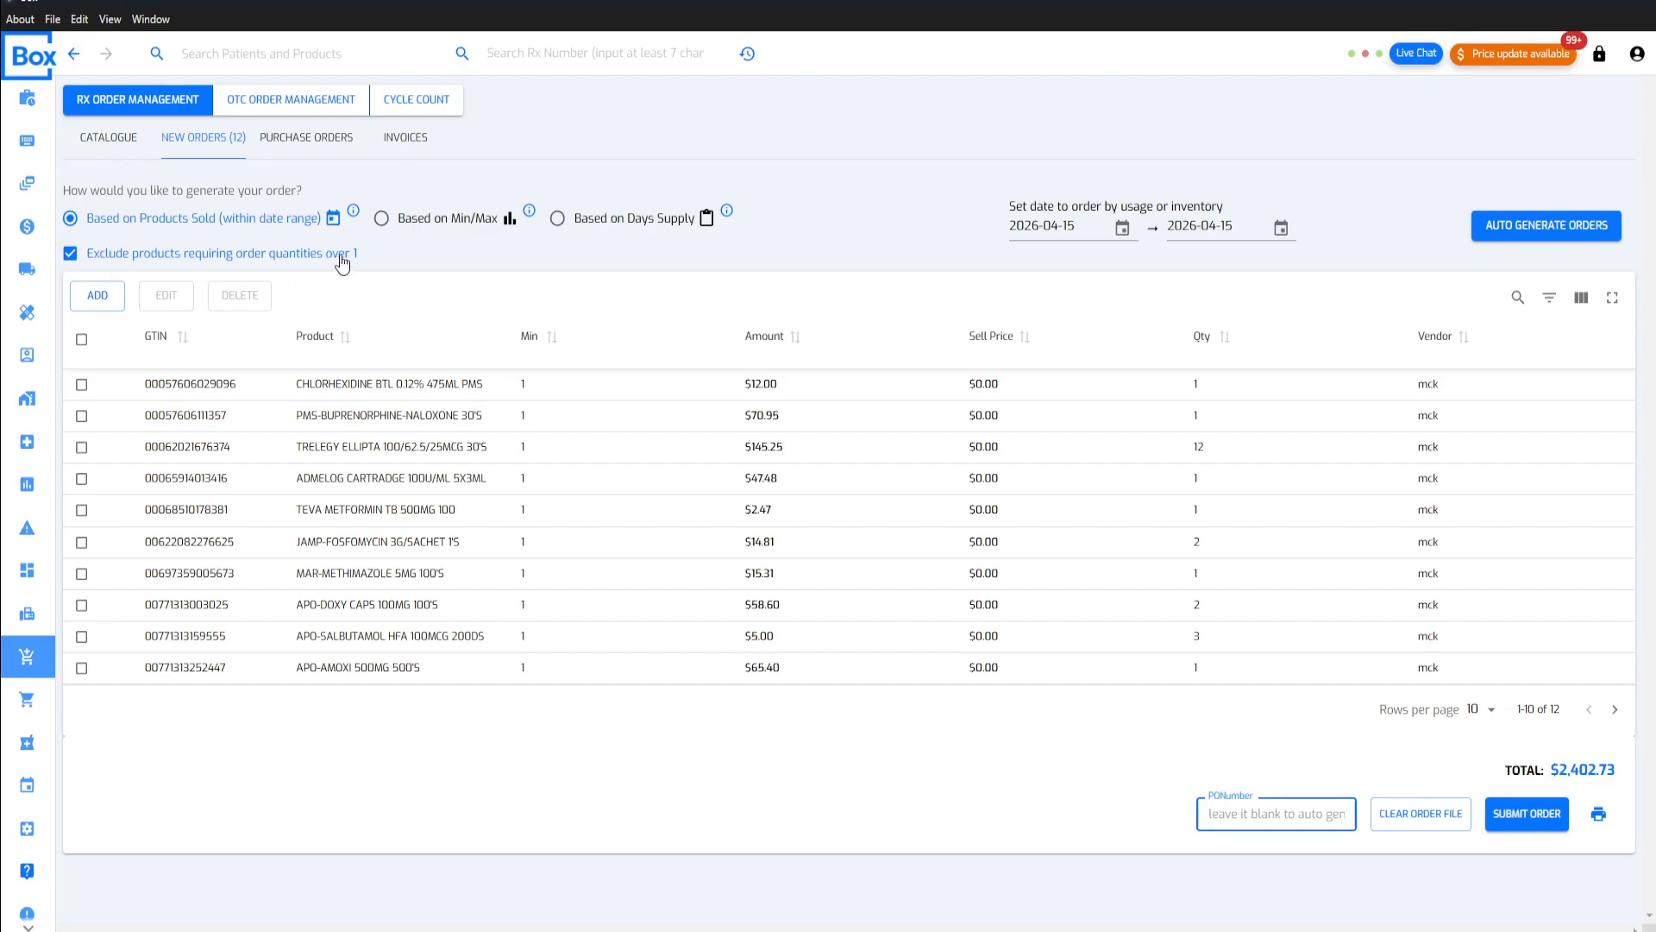
left_click(74, 255)
left_click(71, 255)
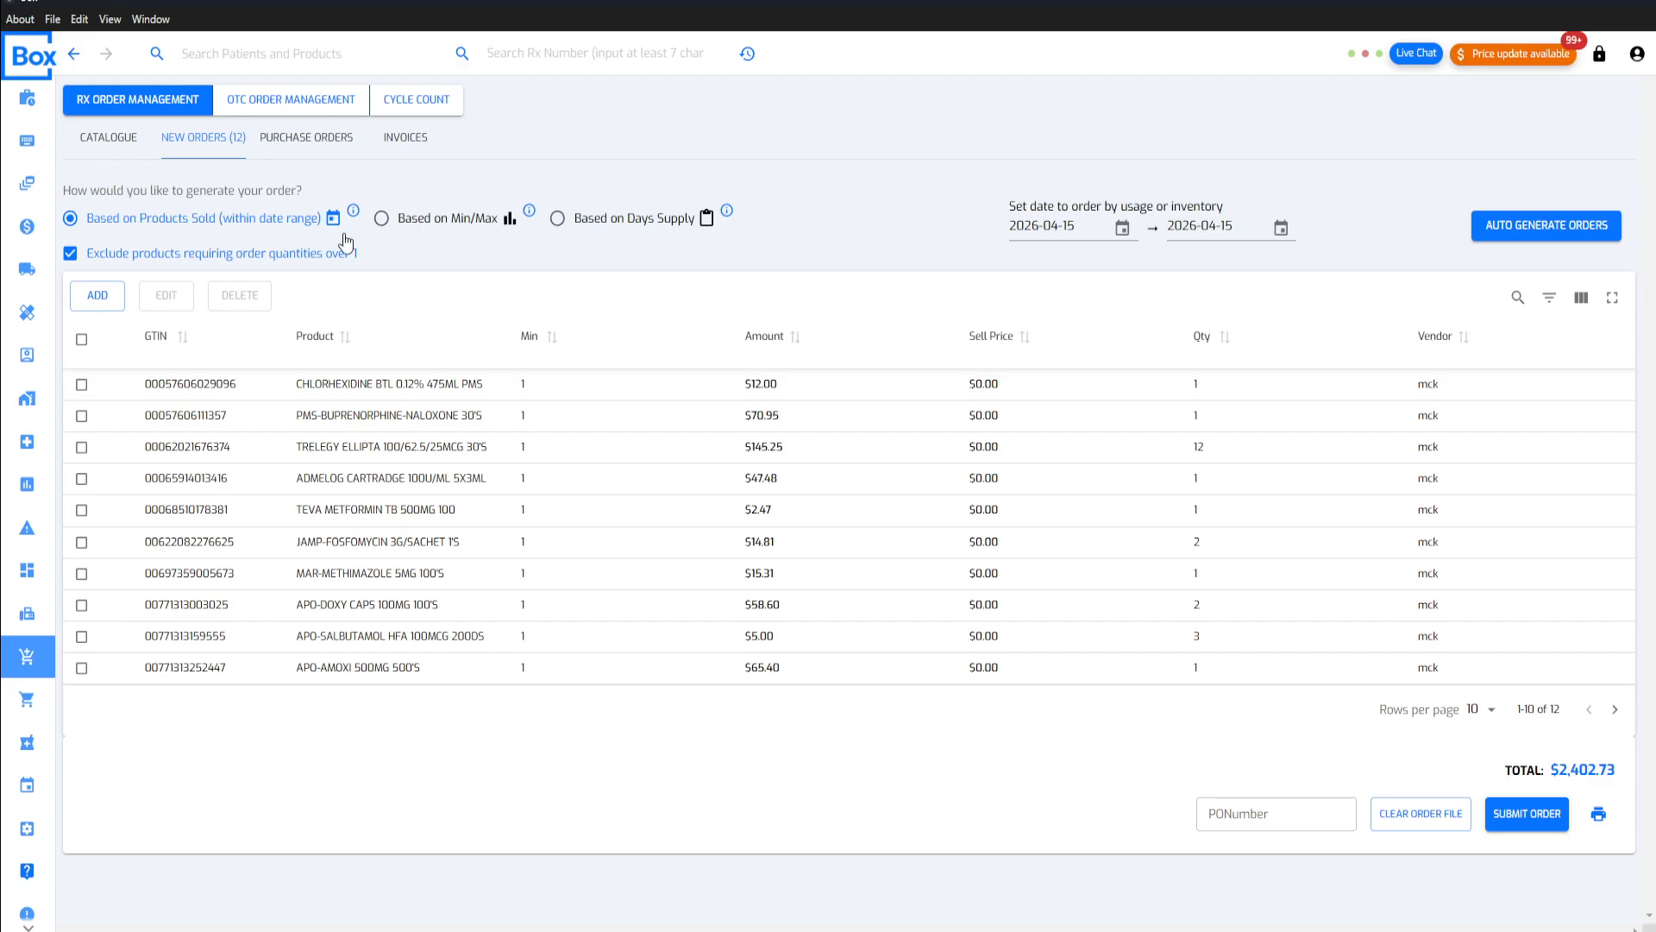
Step: Auto-generate an Rx order based on Min/Max and select the Min/Max method again to check the order list
left_click(389, 224)
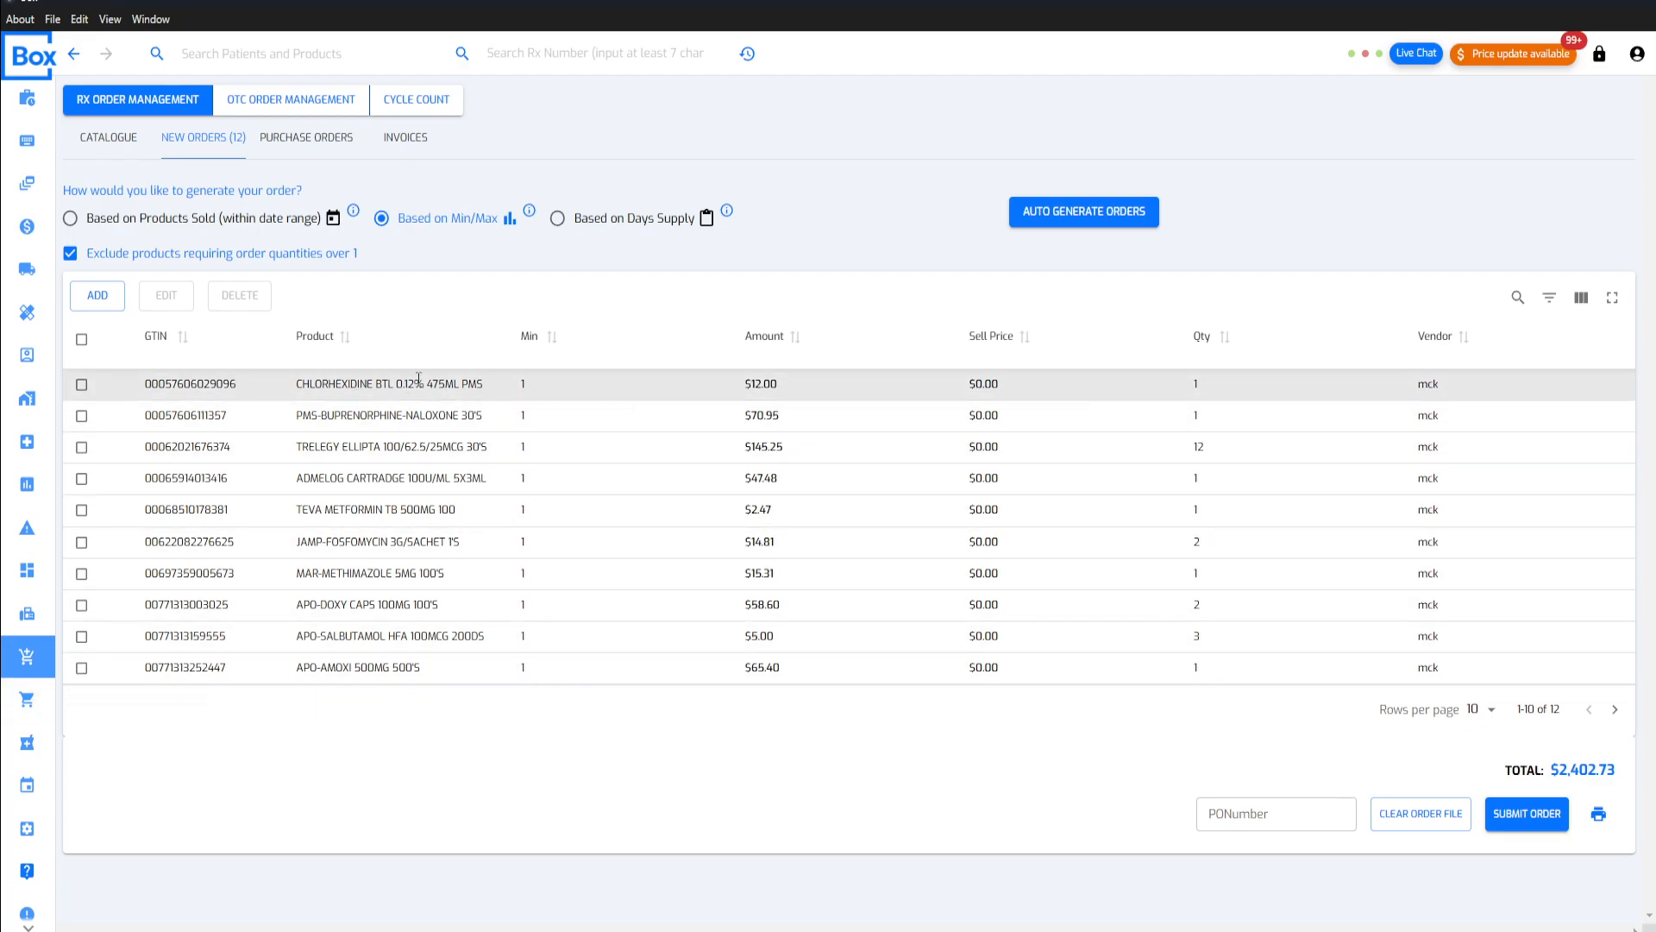
left_click(1072, 214)
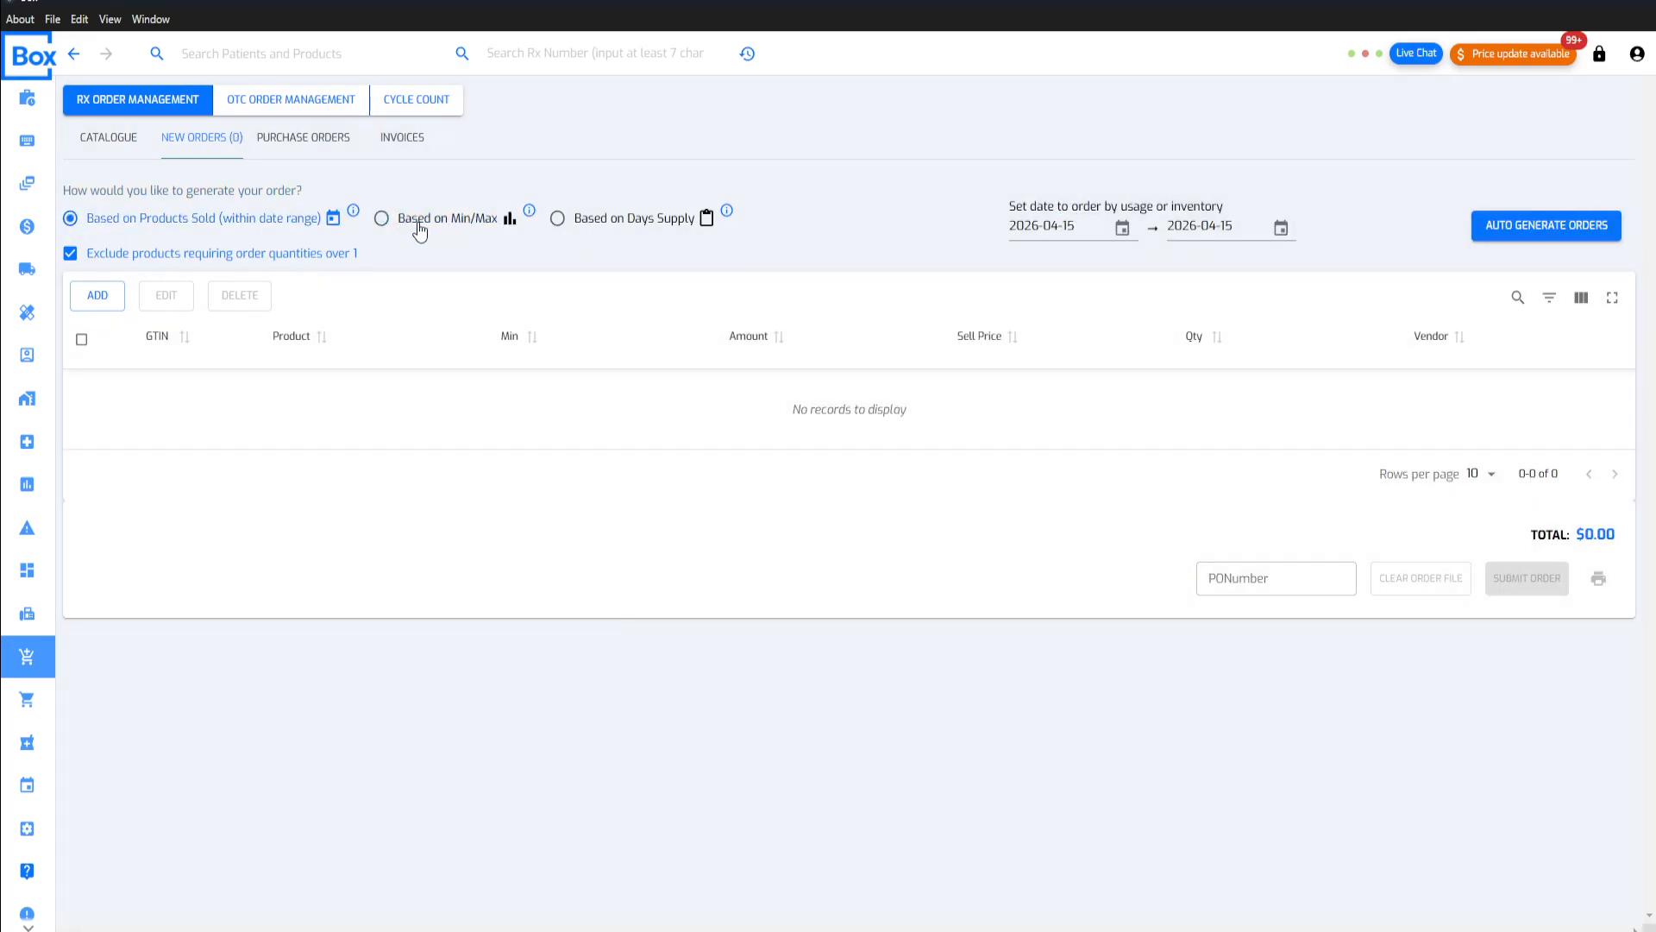
left_click(420, 225)
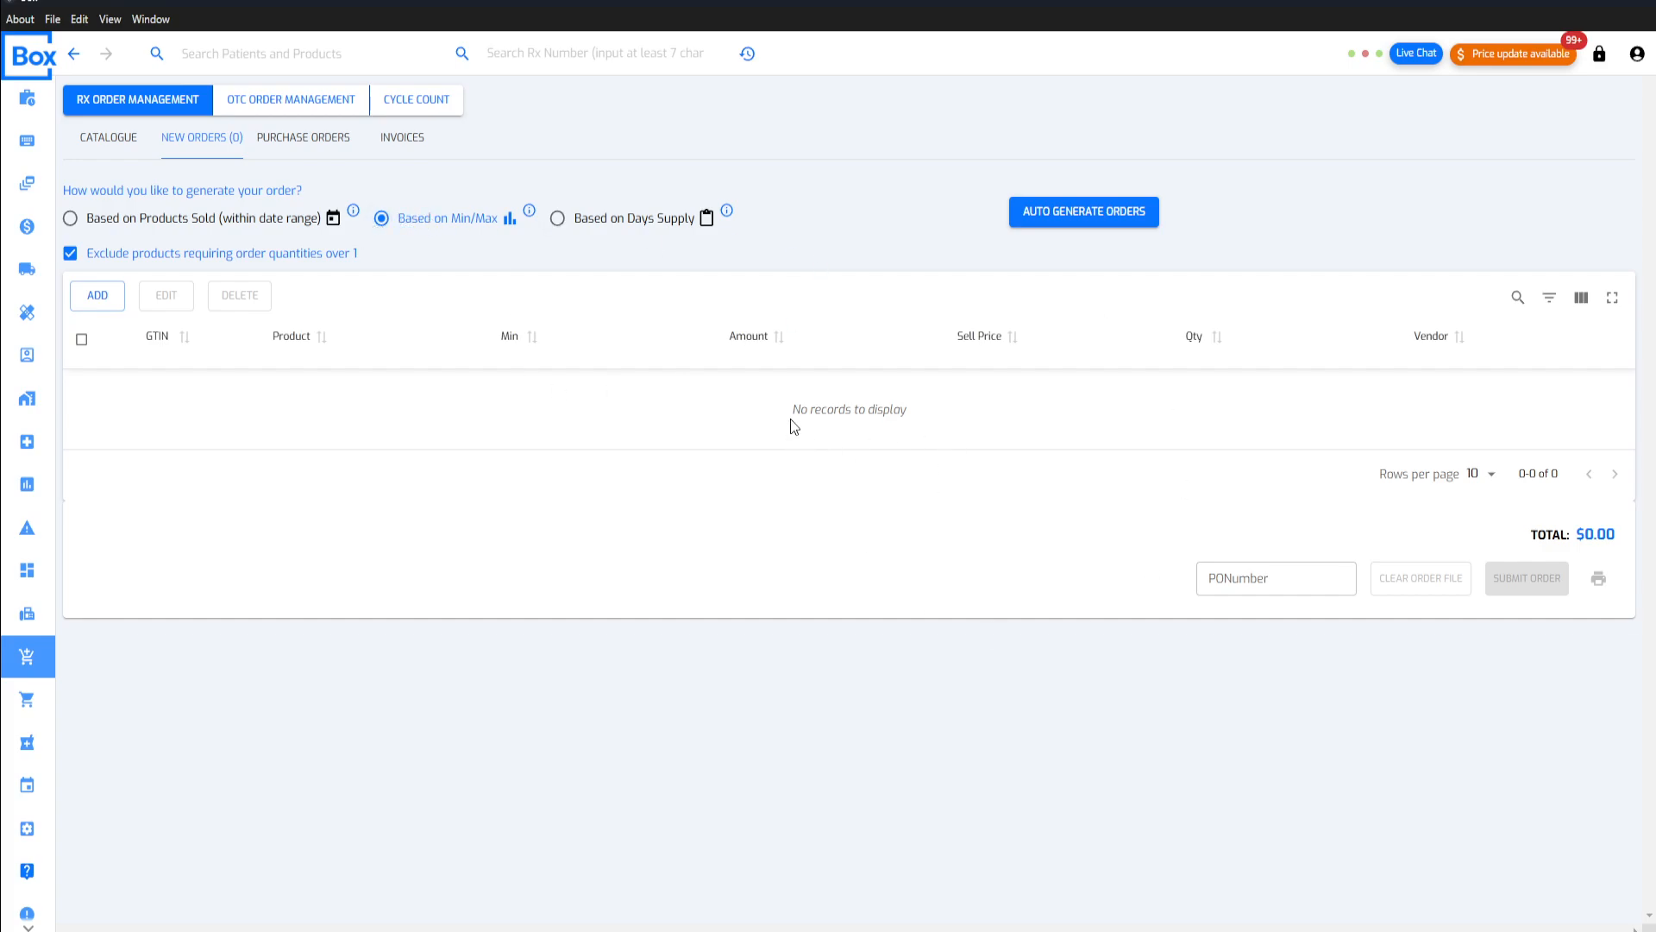
left_click_drag(792, 421, 874, 411)
left_click(758, 403)
Step: Auto-generate an Rx order based on a 7-day supply with interchangeables included, and check the Advil line's quantity requirement
left_click(563, 226)
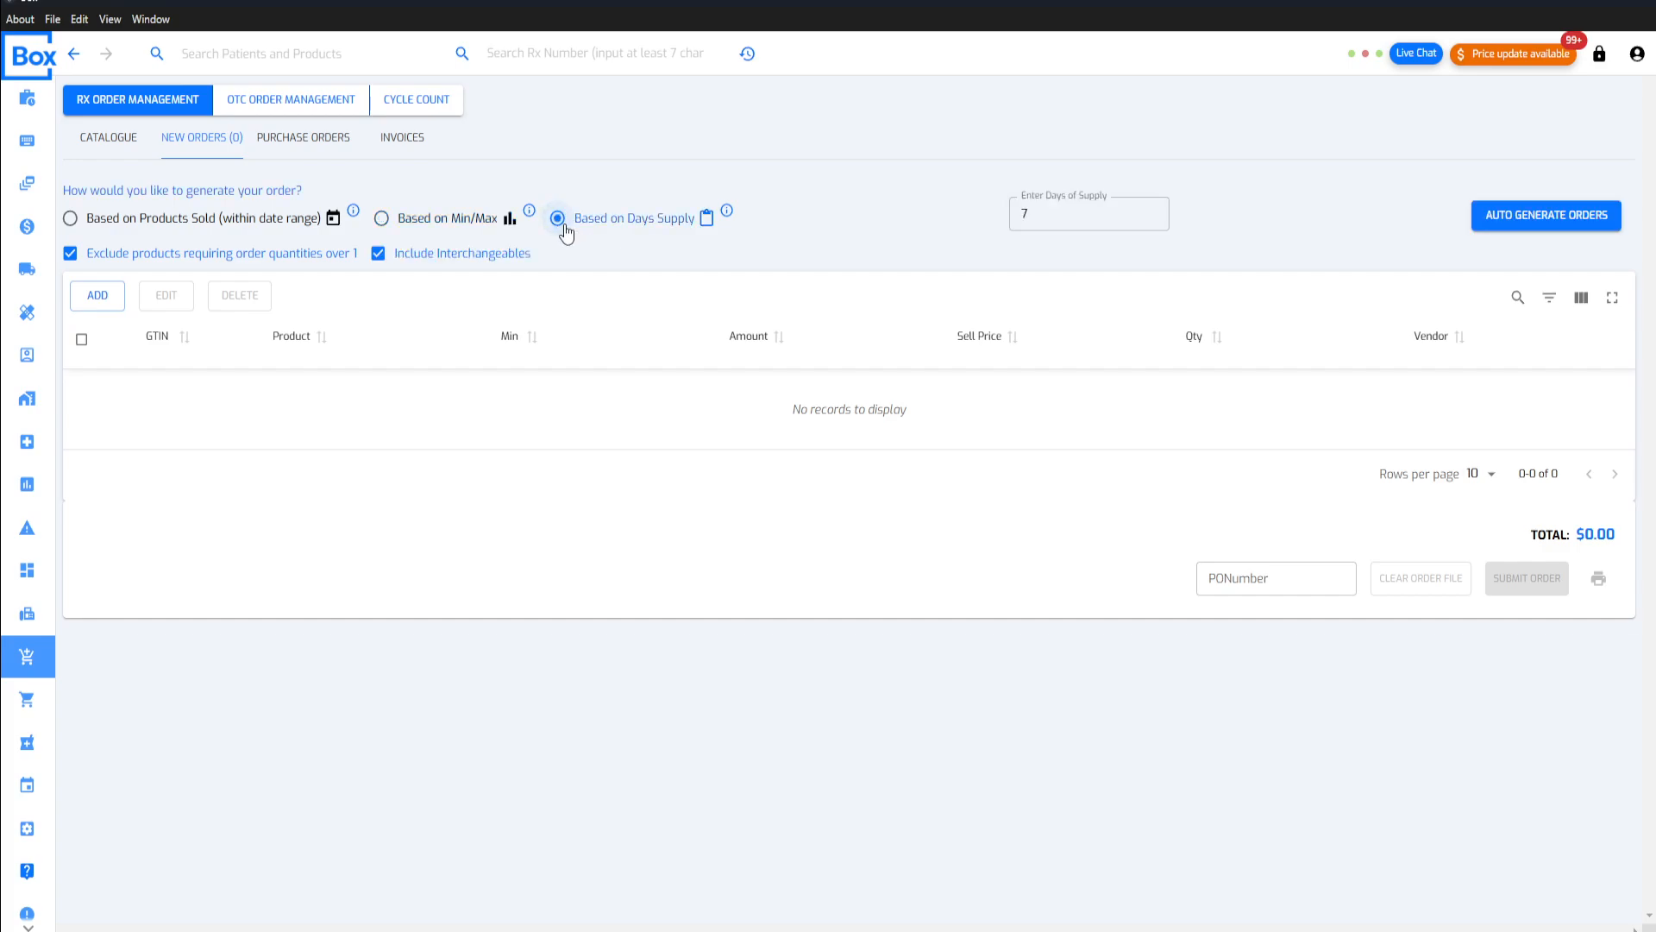
left_click(1053, 209)
left_click(914, 254)
left_click(1061, 214)
left_click(866, 247)
left_click(1489, 215)
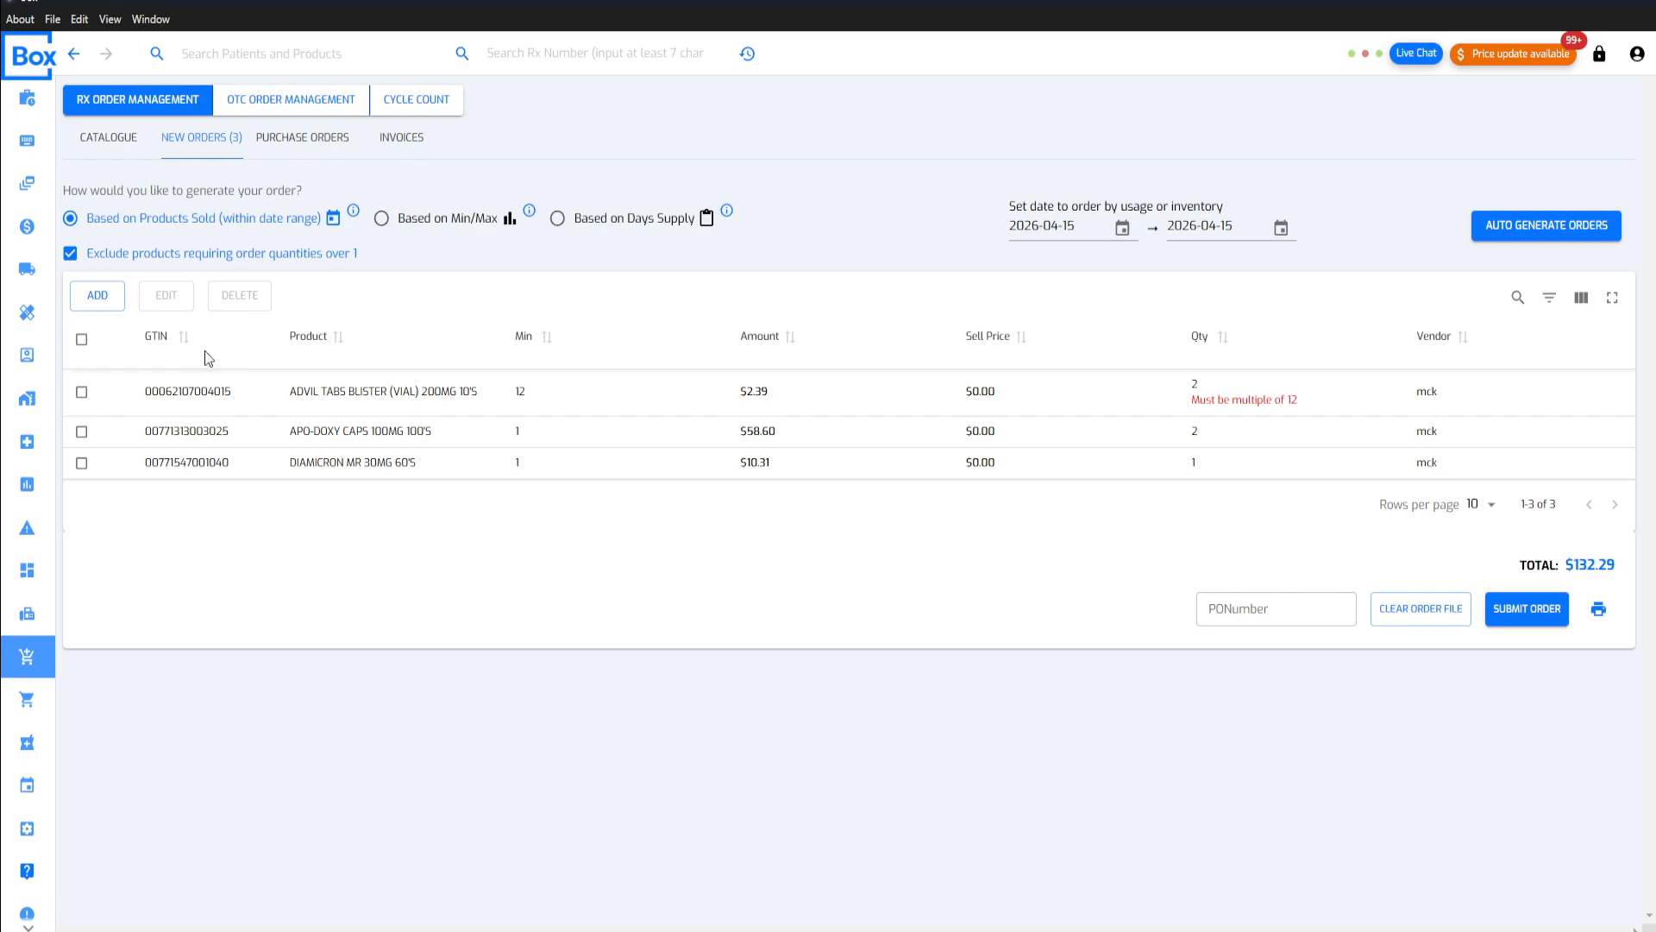
left_click_drag(1211, 399, 1294, 402)
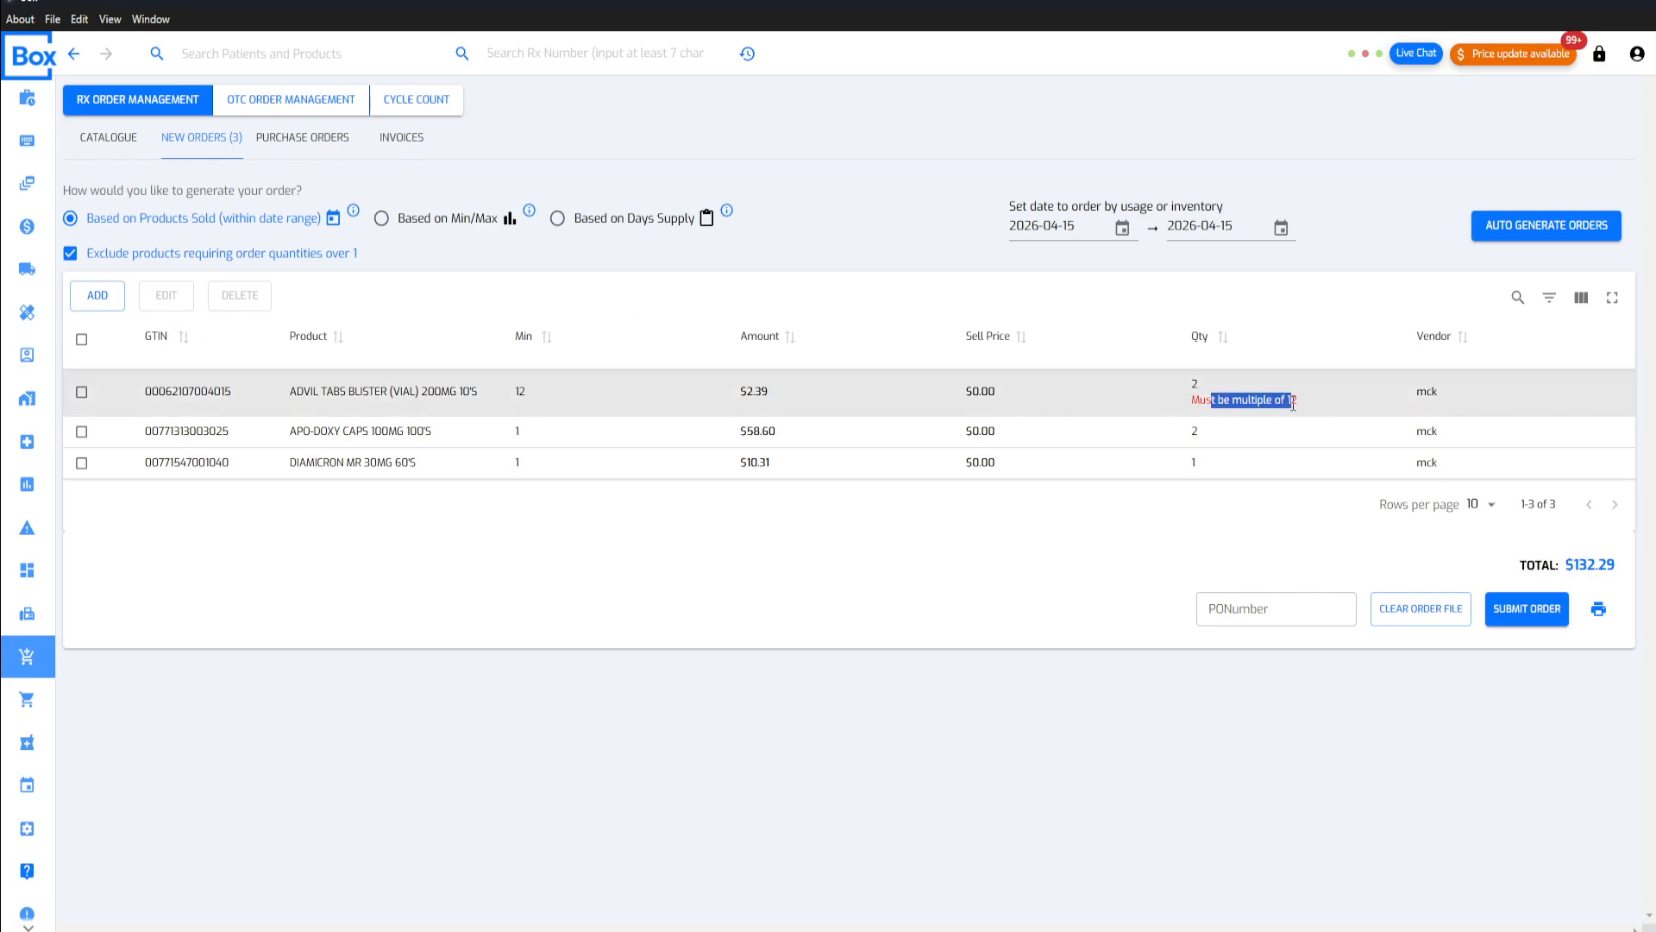
left_click(1294, 402)
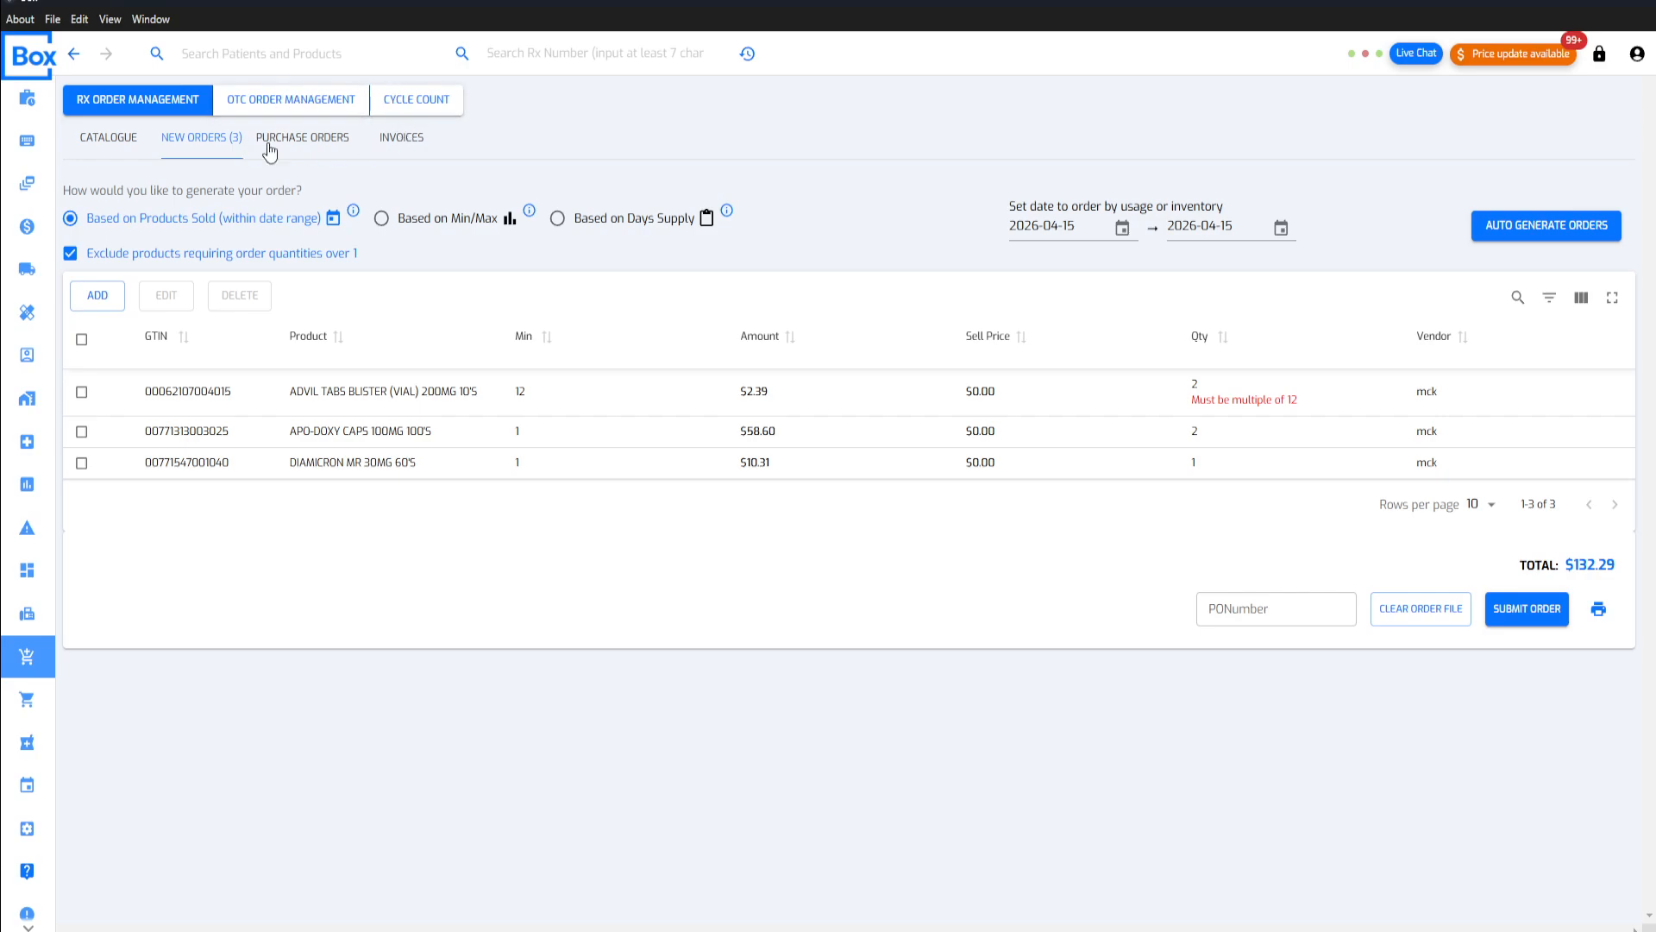
Step: View the purchase orders and refresh the Kohl and Frisch invoice list
left_click(311, 148)
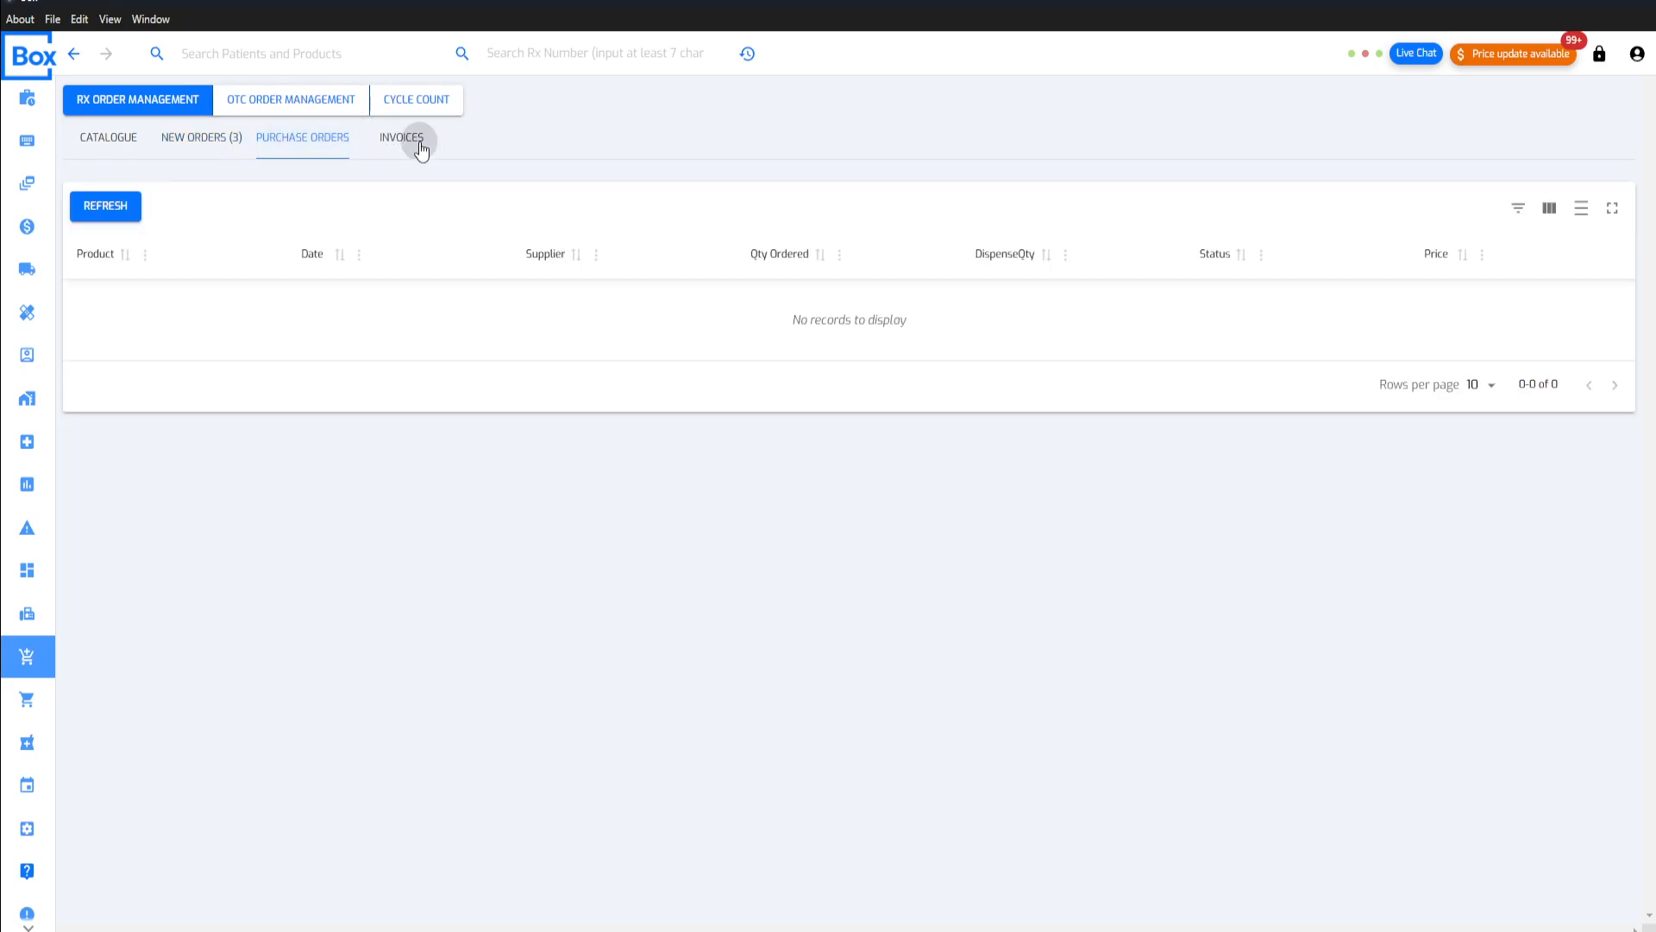
left_click(421, 148)
left_click(385, 250)
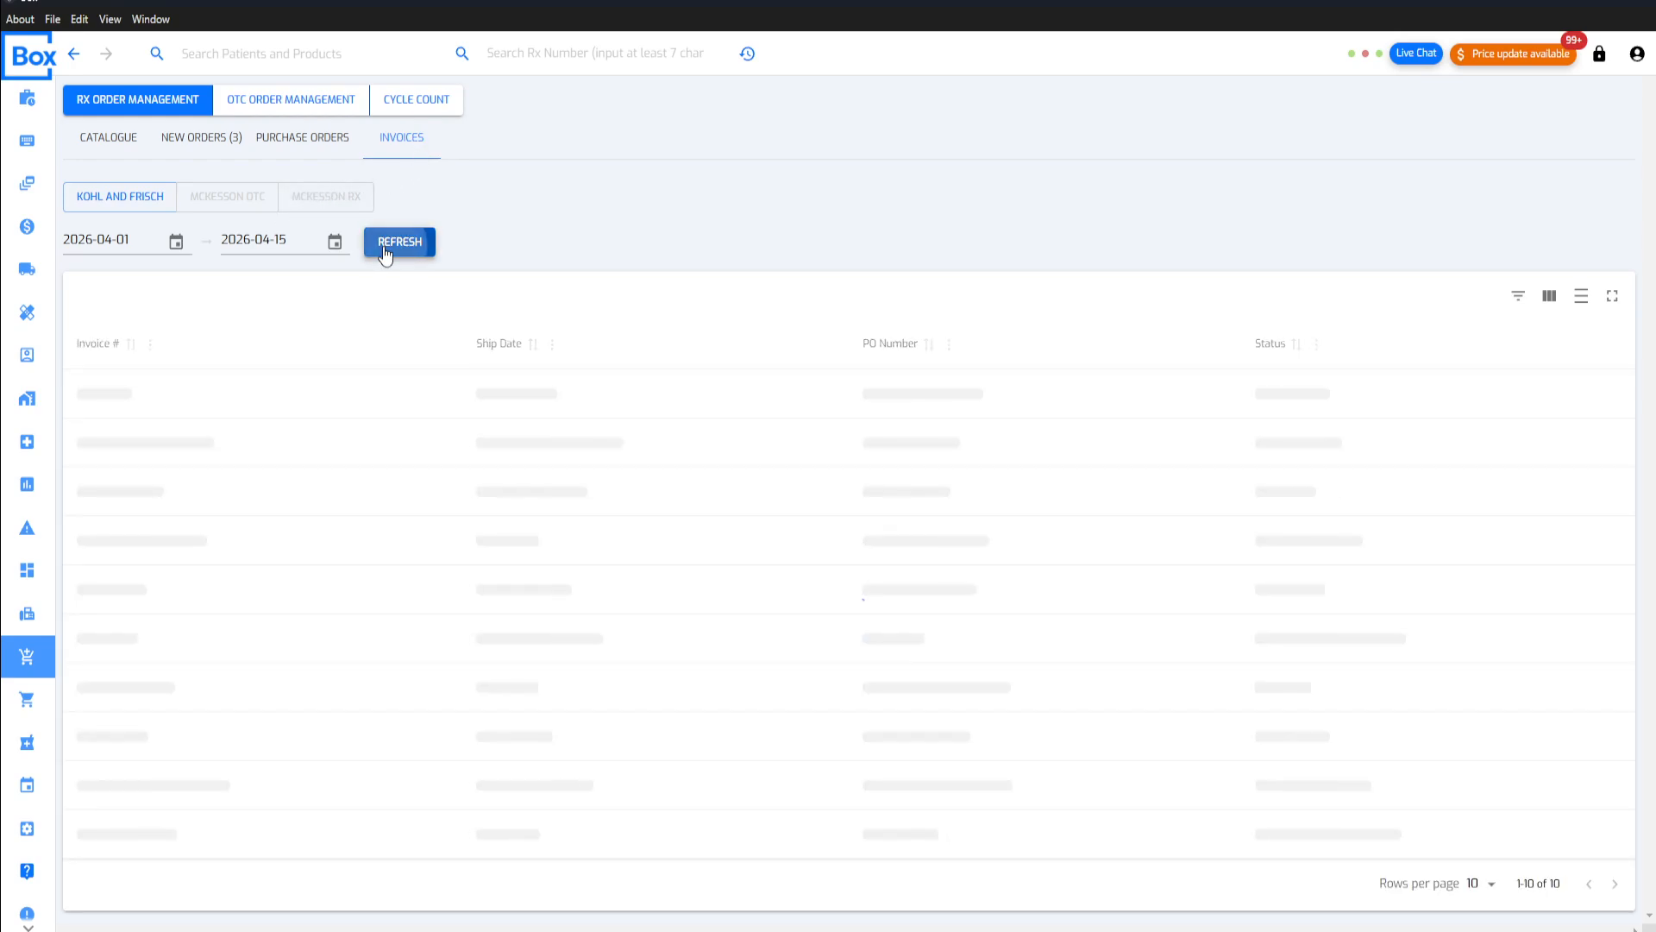
Step: Set the invoice start date to 2026-02-01 and list the invoices for Kohl and Frisch and for McKesson OTC
left_click(176, 243)
left_click(281, 285)
left_click(281, 284)
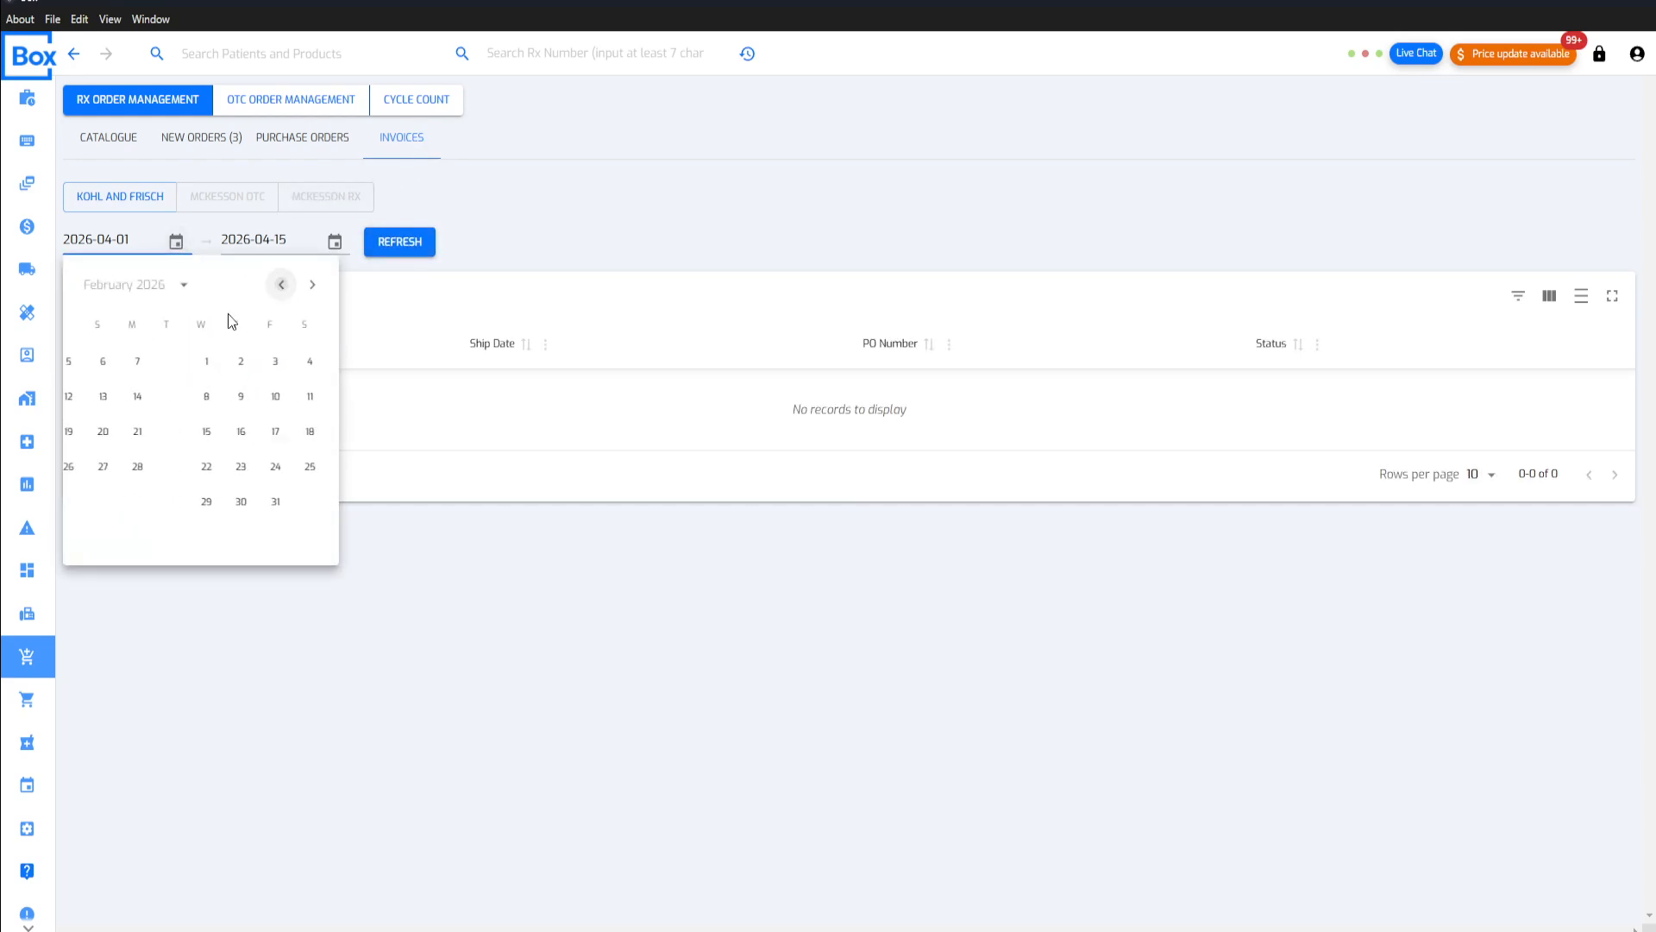
left_click(97, 366)
left_click(402, 246)
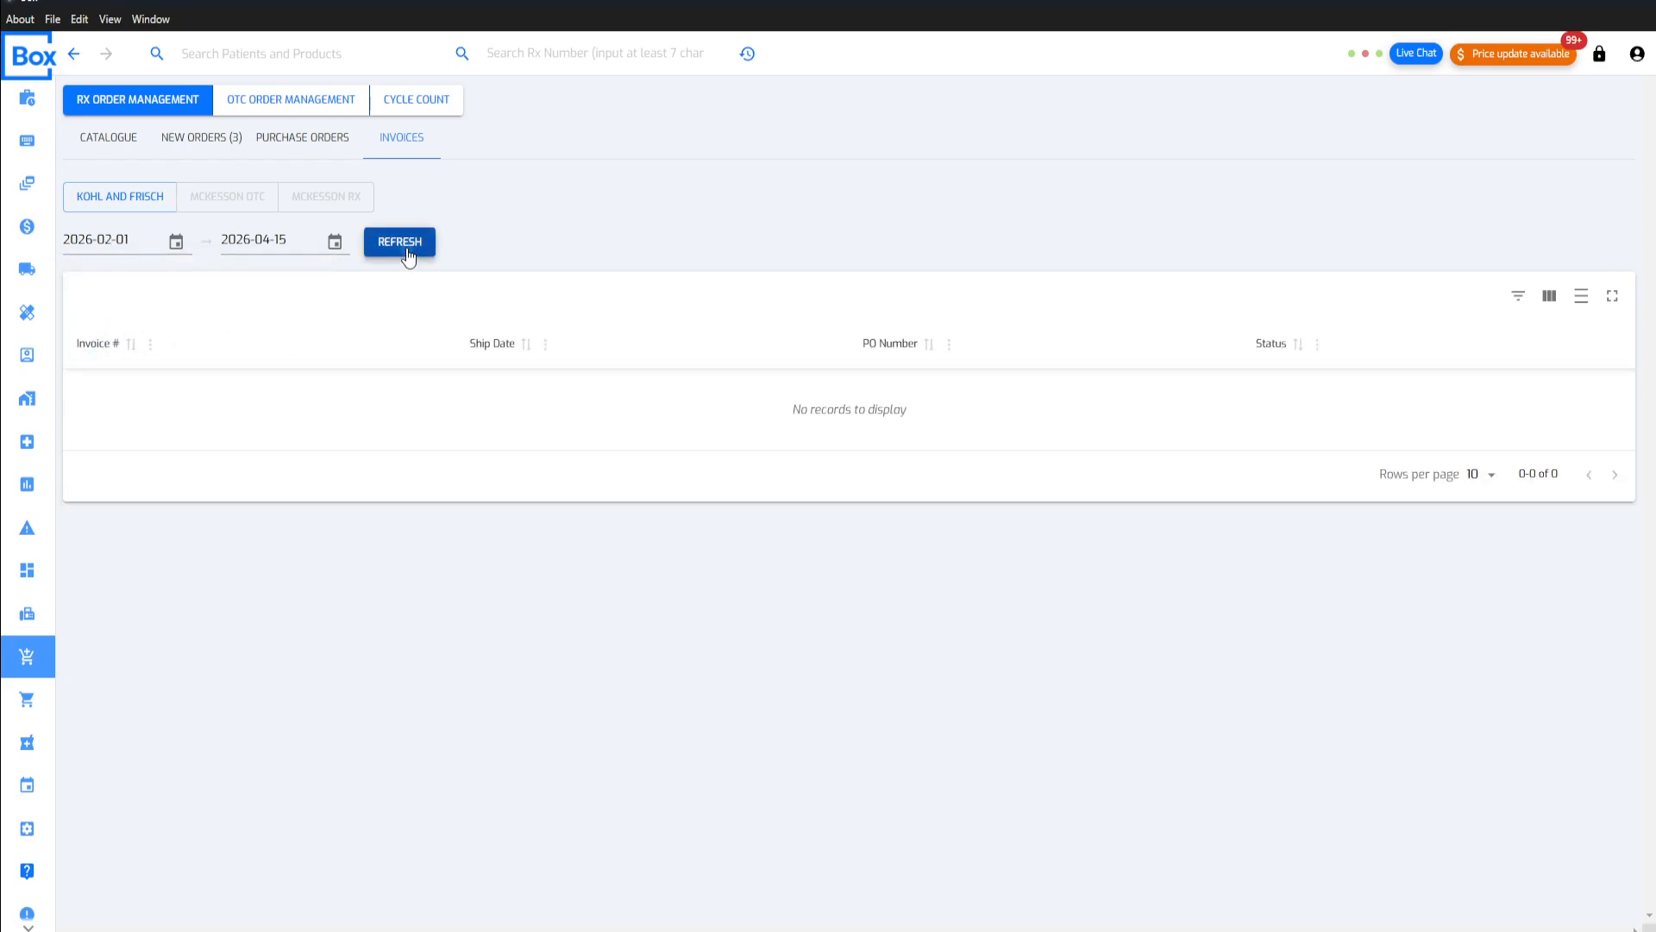
left_click(207, 203)
left_click(403, 250)
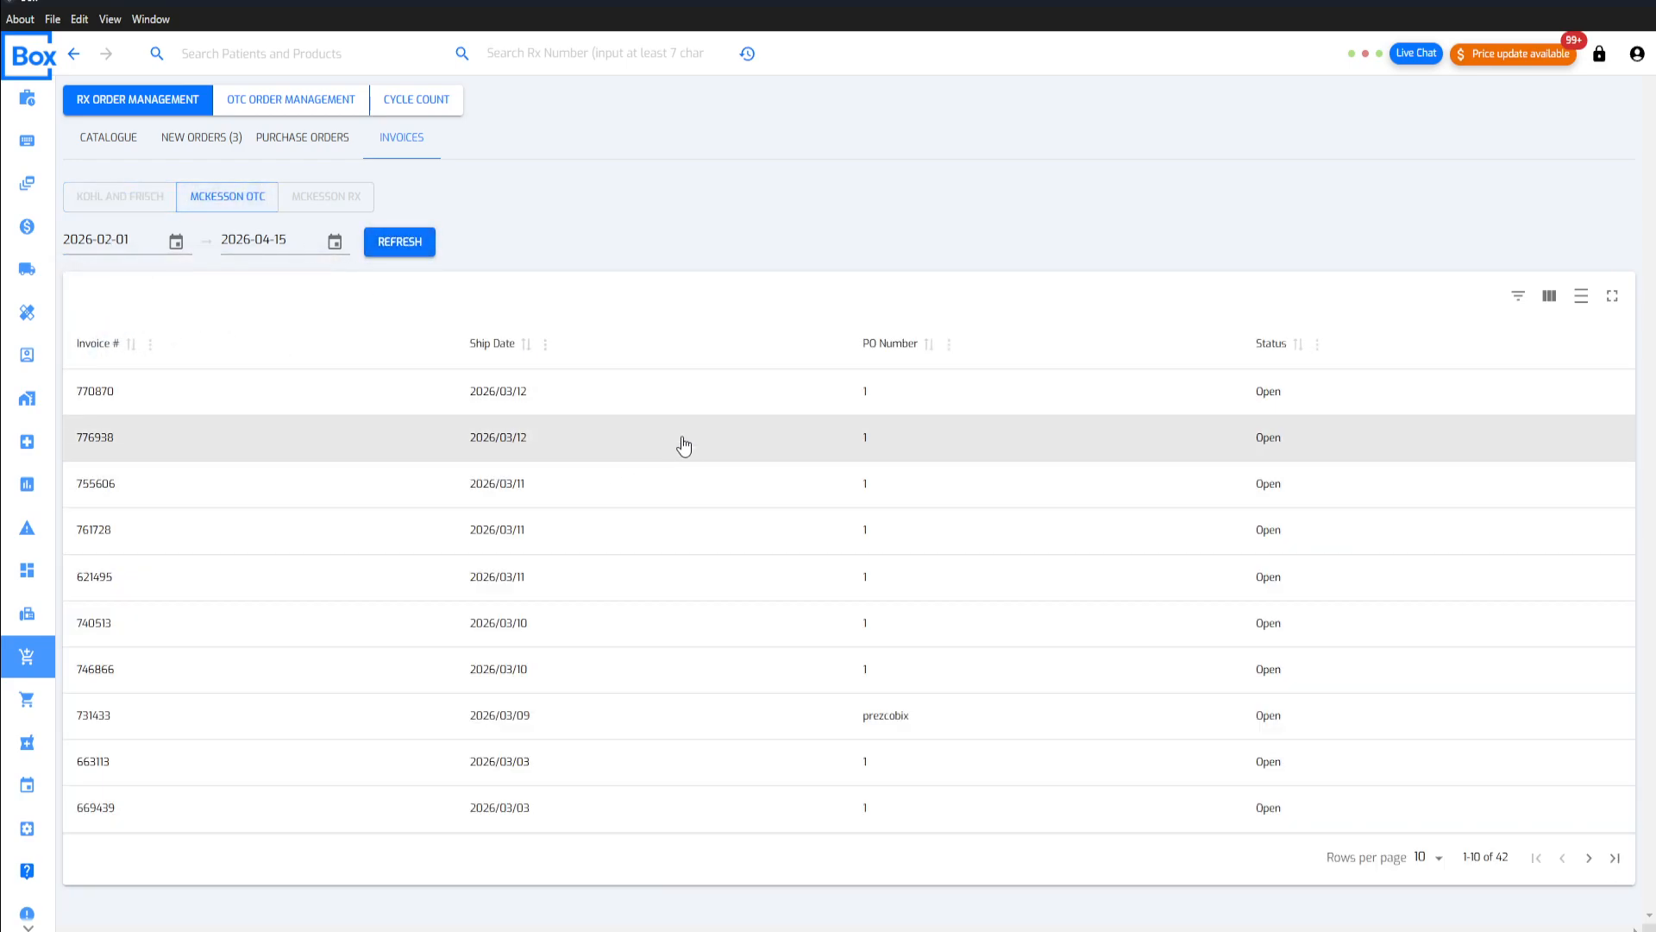
Step: Open the first McKesson OTC invoice, review the inventory product choices for its line item, and close it without saving
left_click(492, 407)
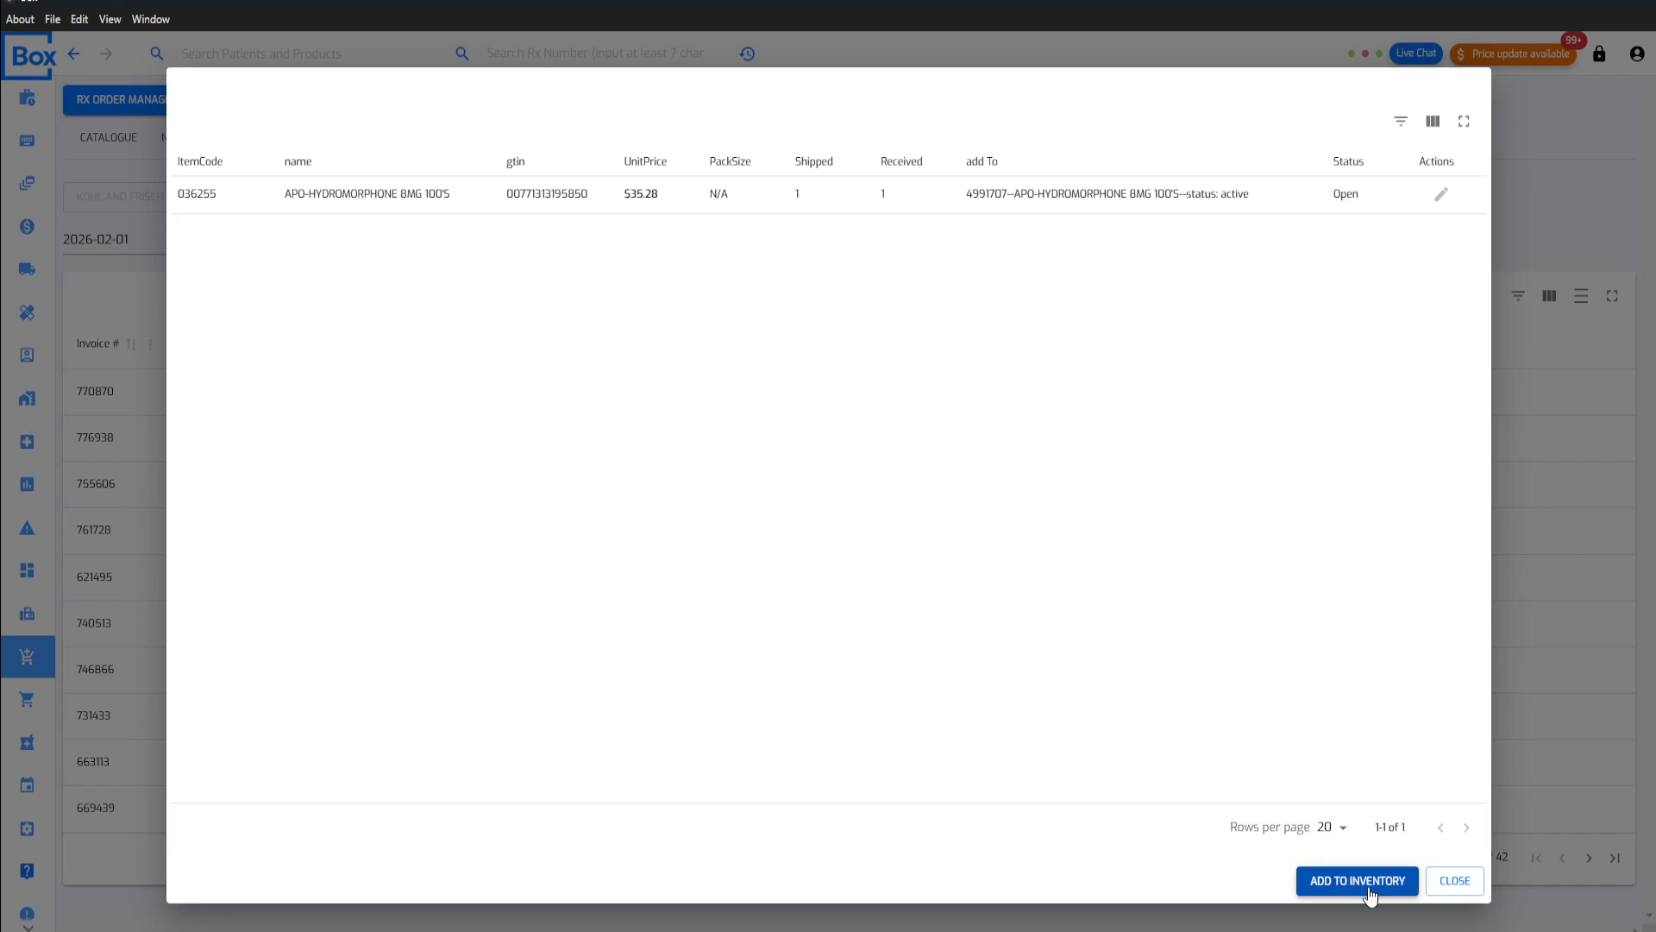
left_click(1440, 194)
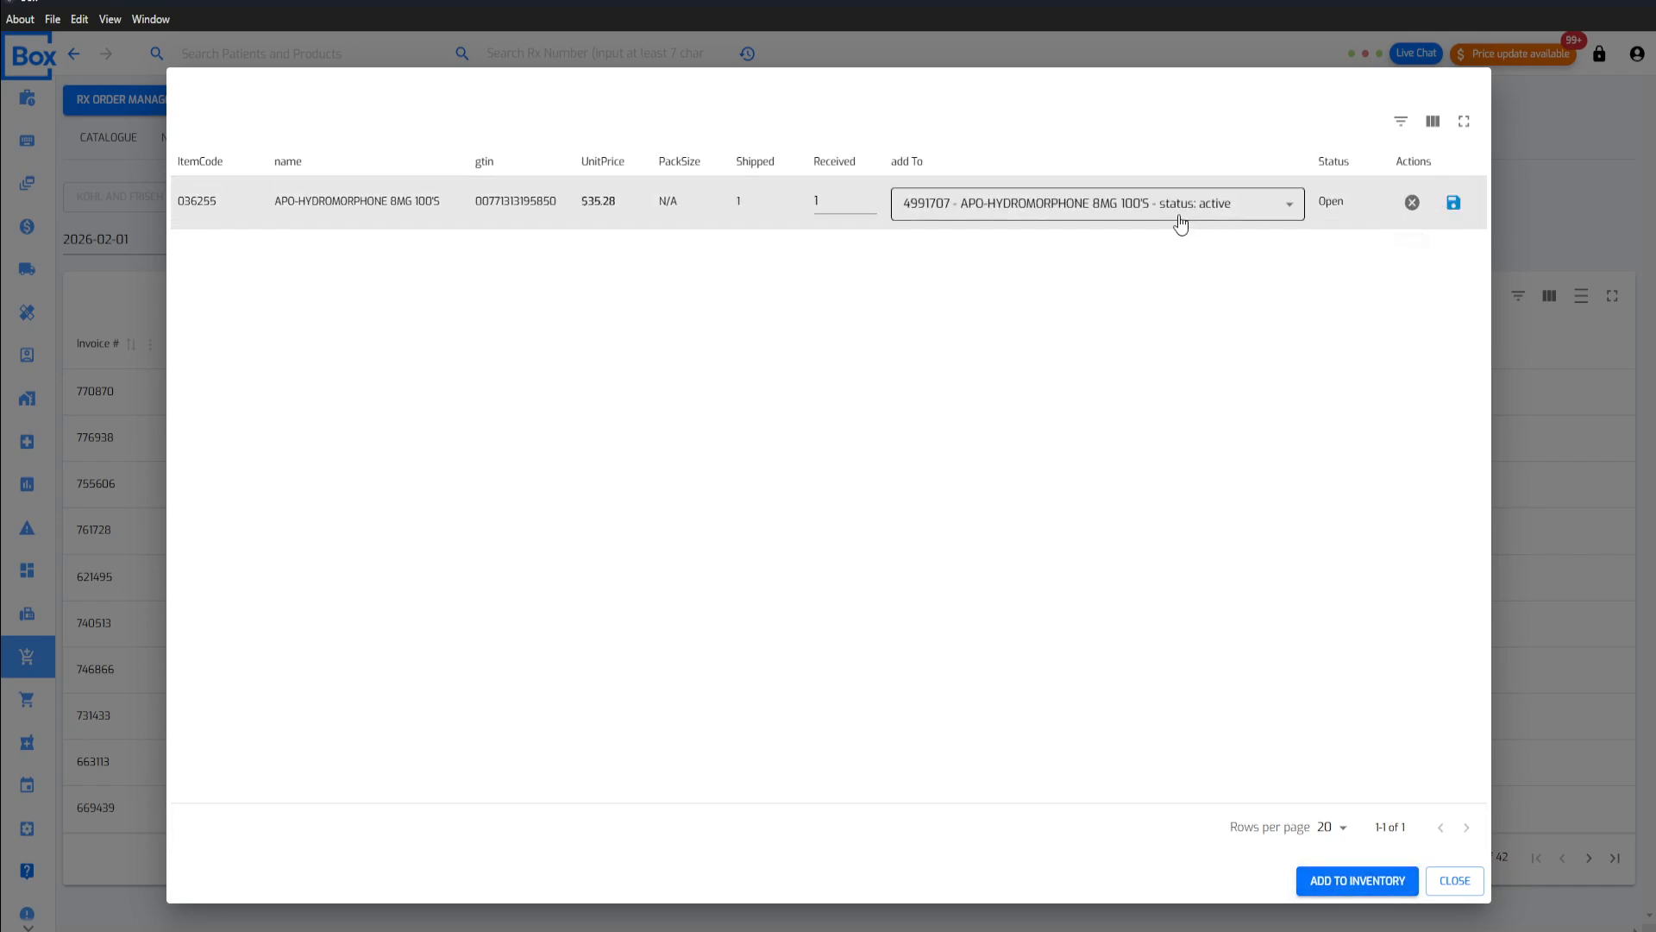
left_click(1218, 205)
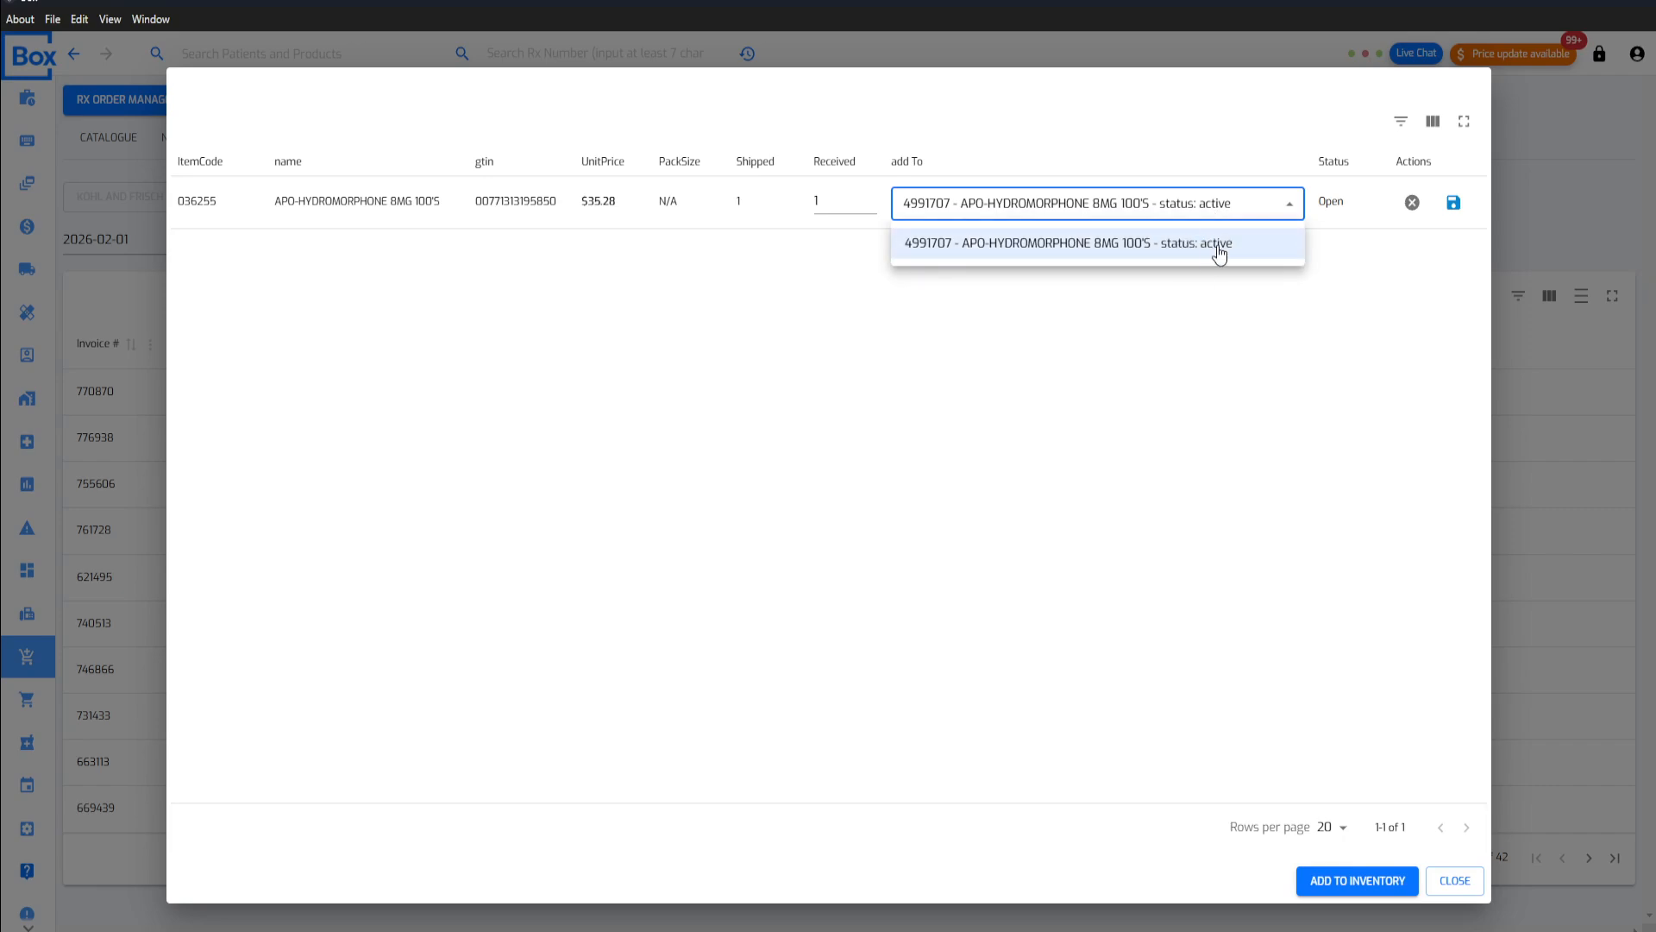
left_click(1237, 258)
left_click(1414, 204)
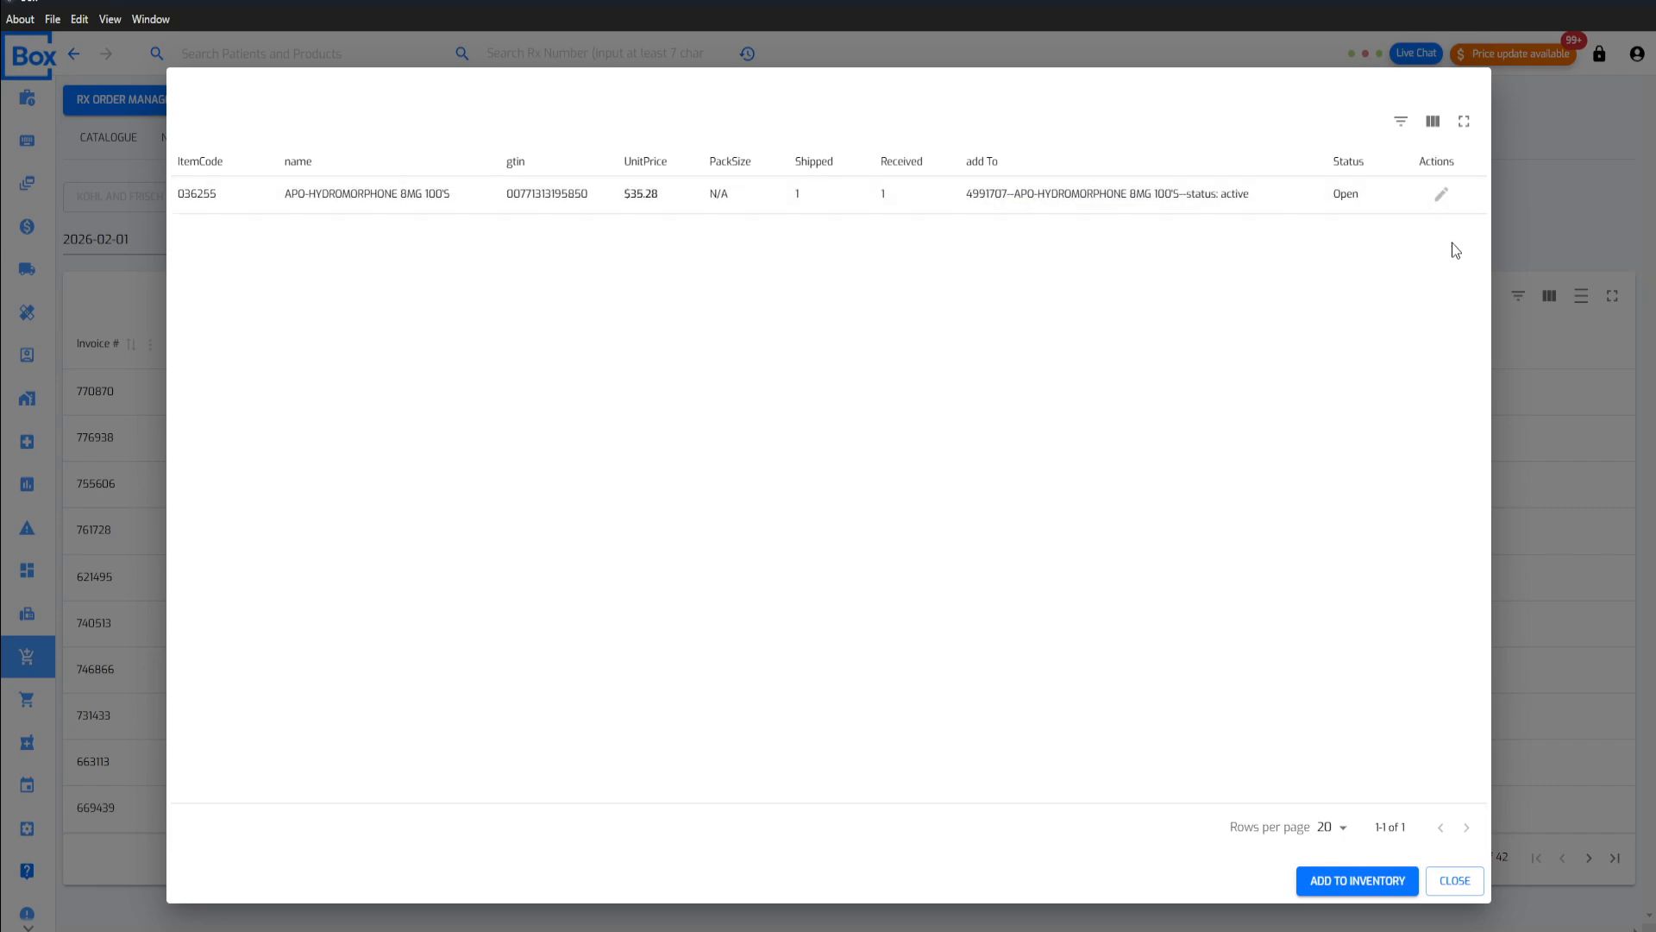
left_click(1454, 880)
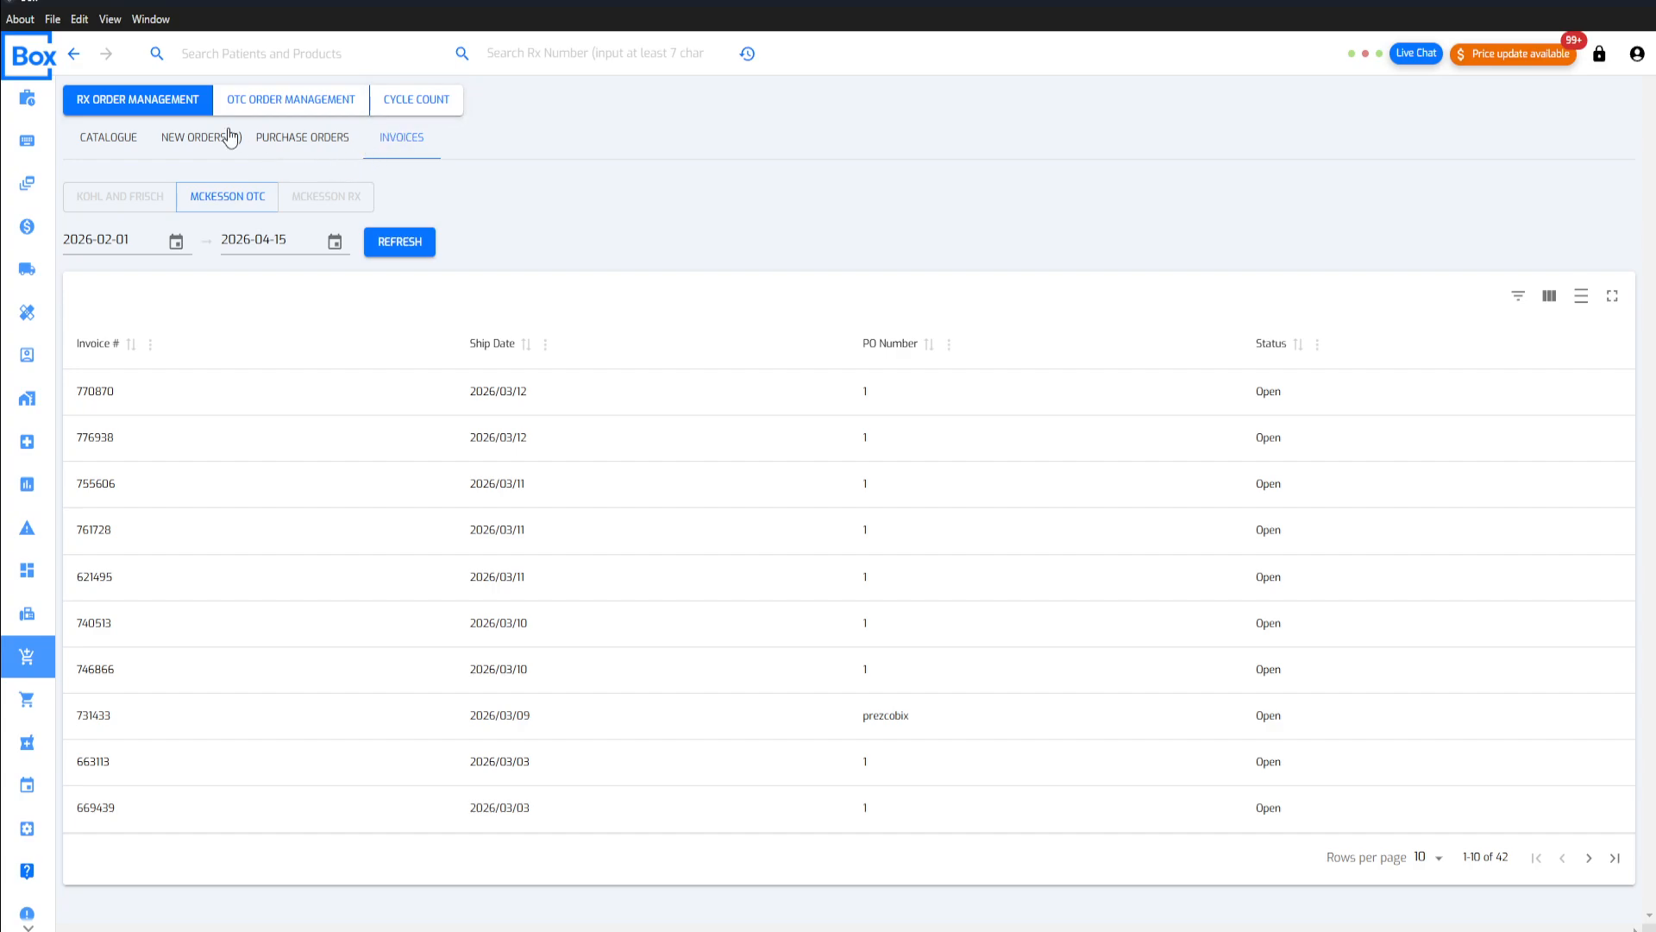
Step: Start a new cycle count session titled "Narcotic Check - April 15th 2026"
left_click(432, 107)
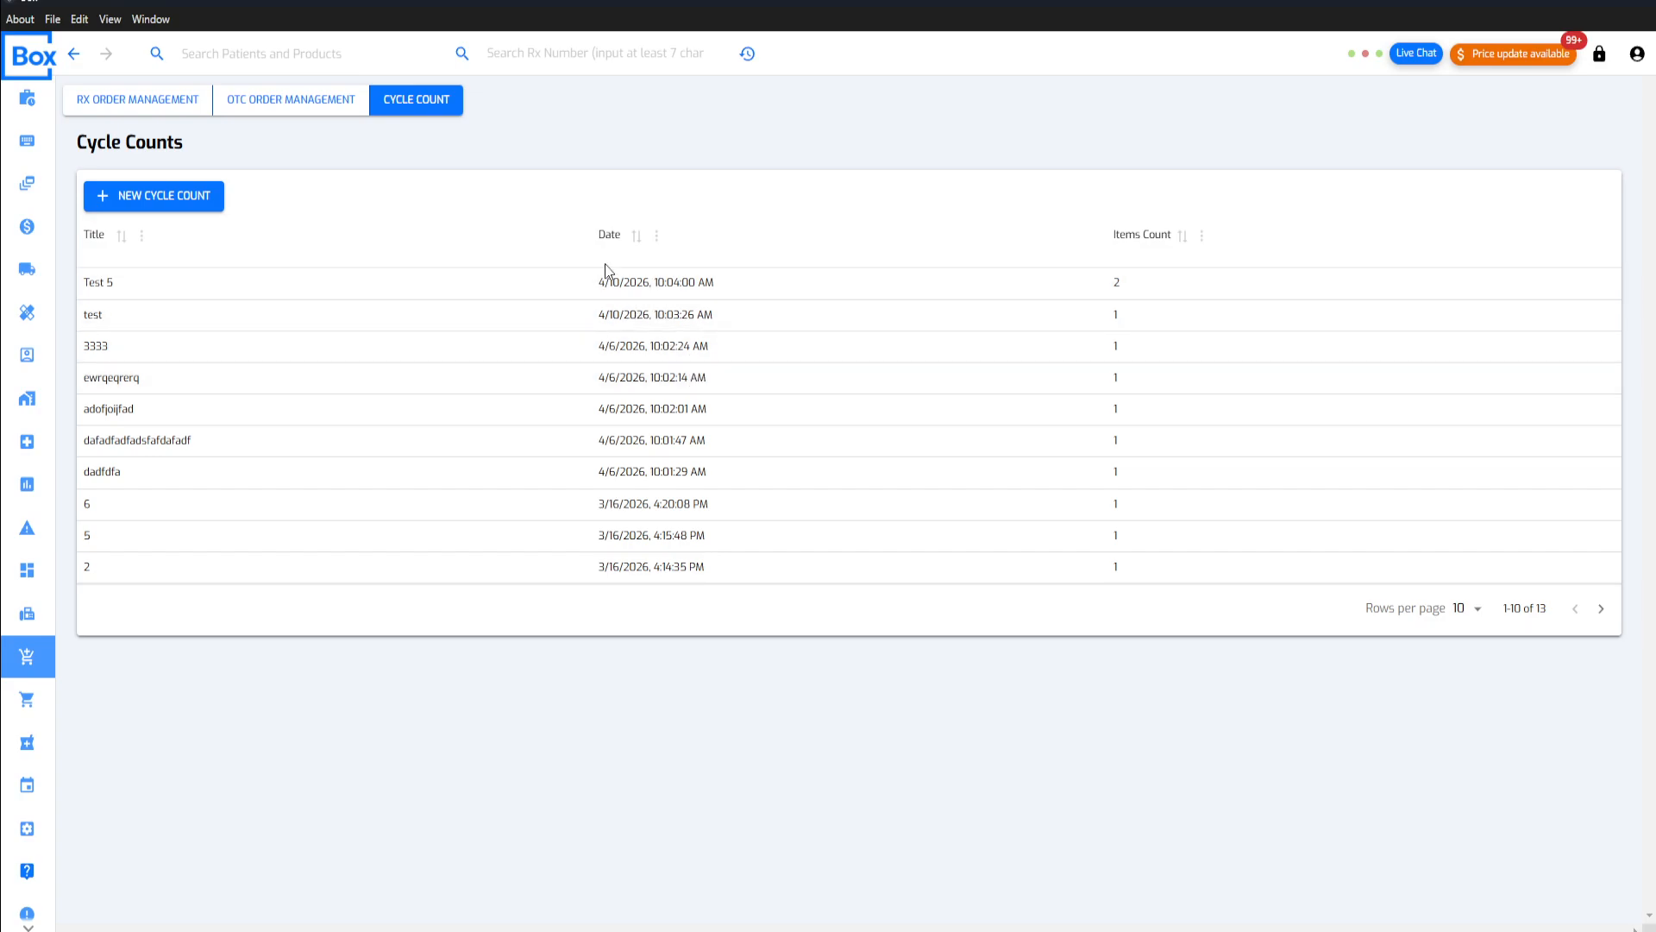
left_click(173, 204)
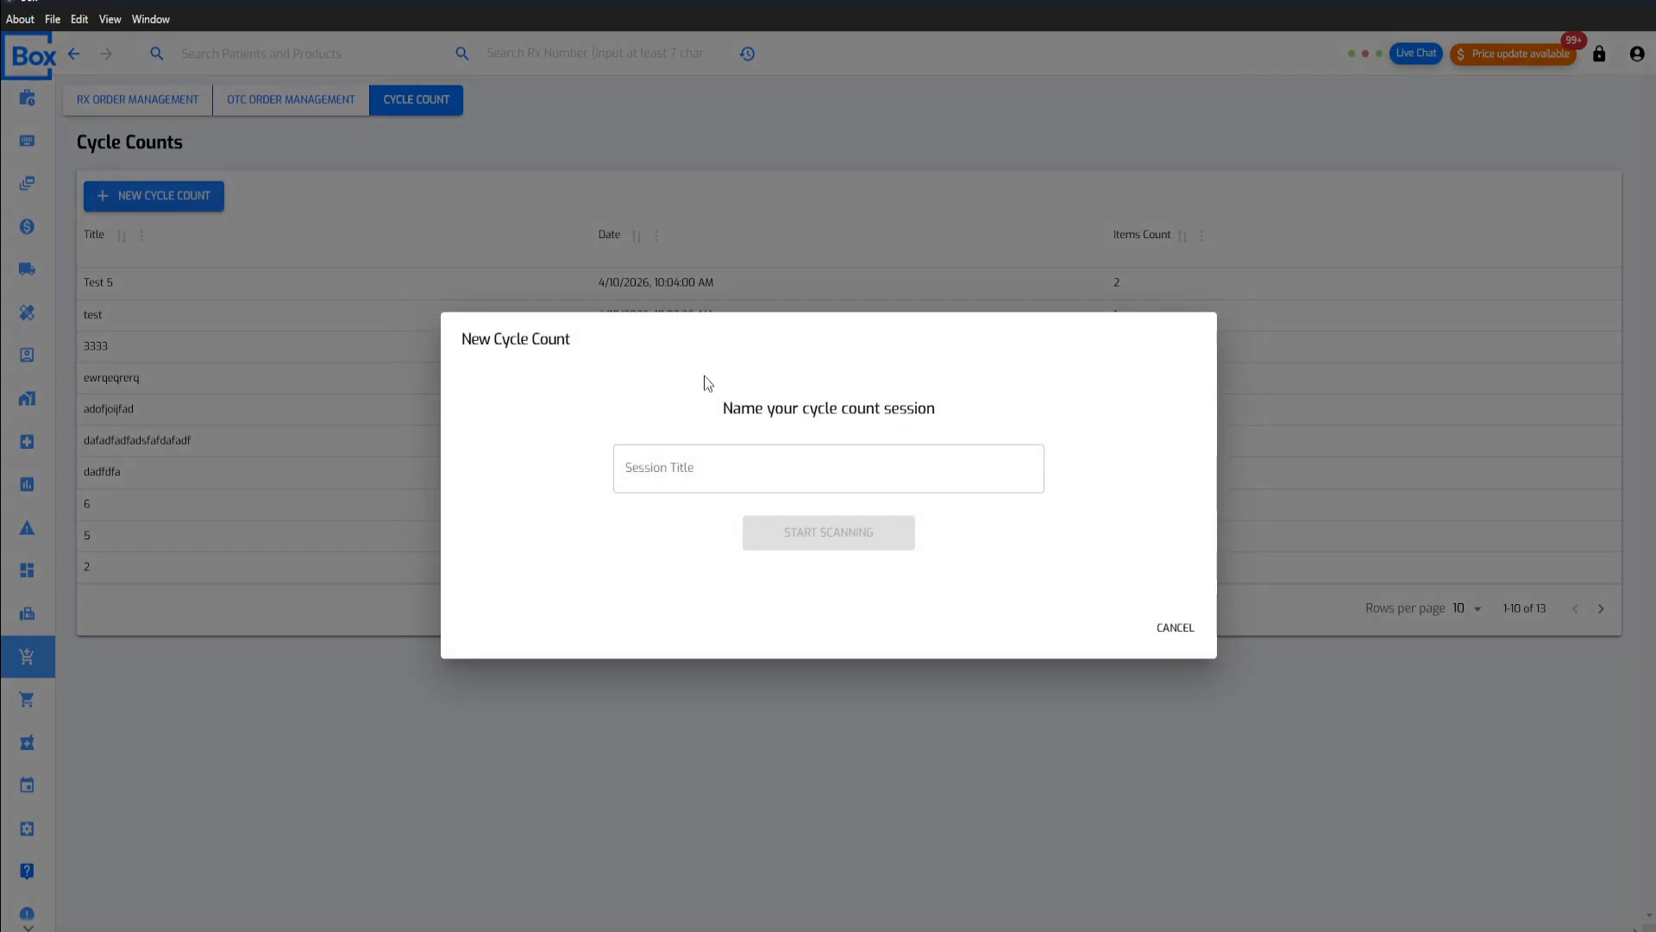
left_click(734, 466)
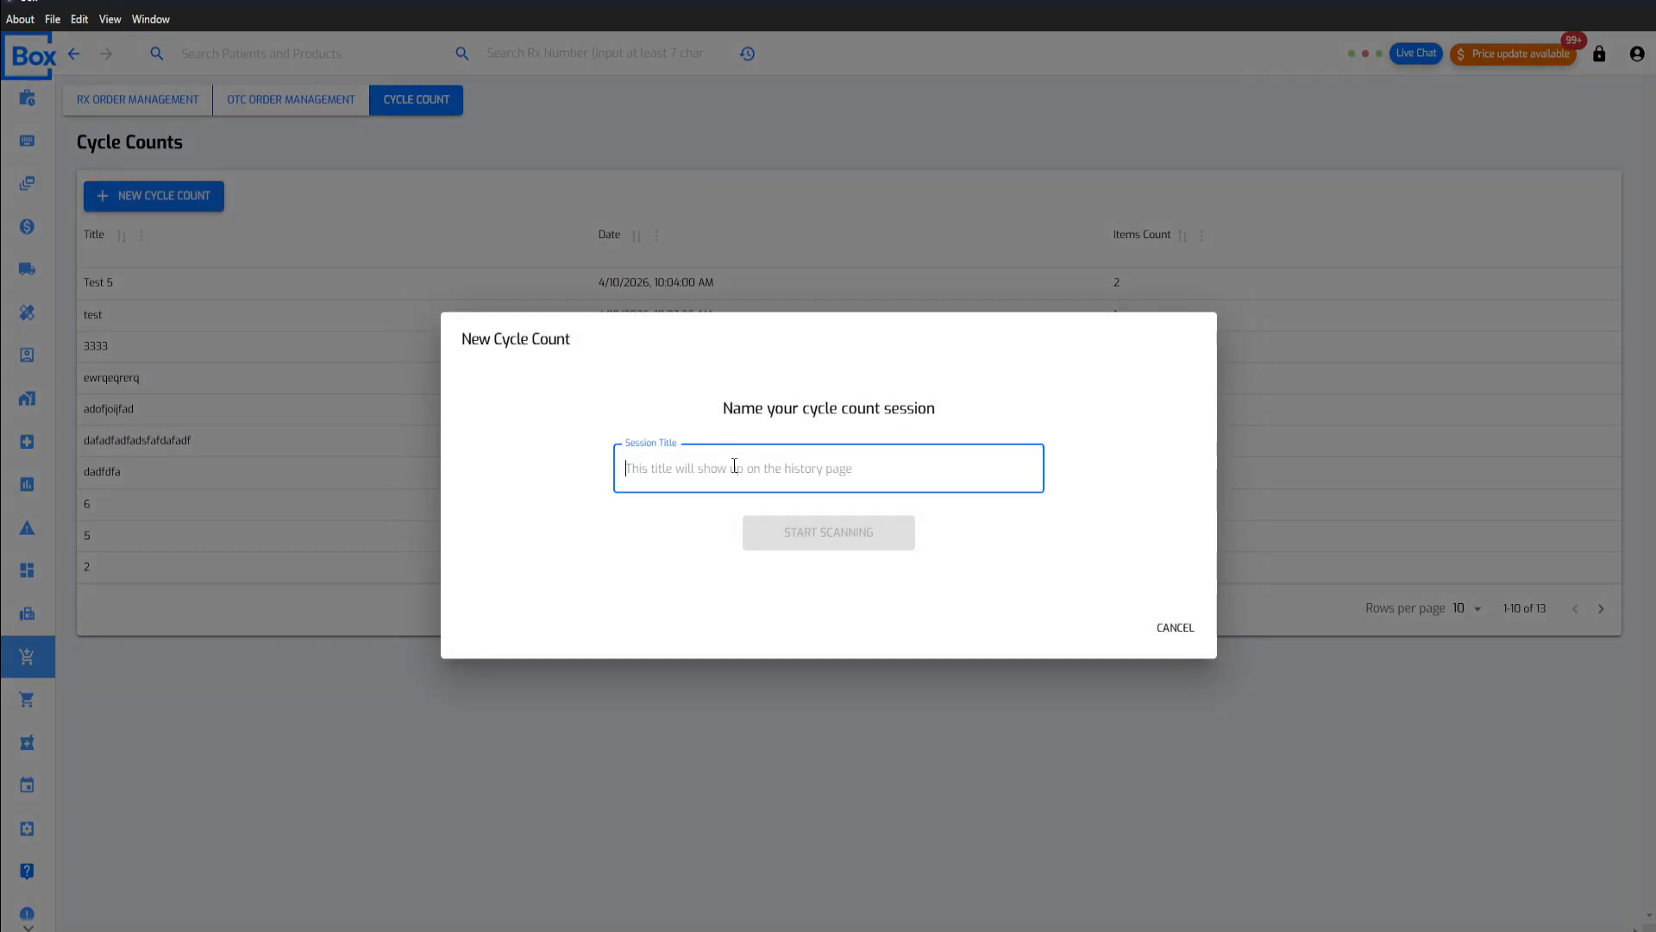
type("Narcoitic")
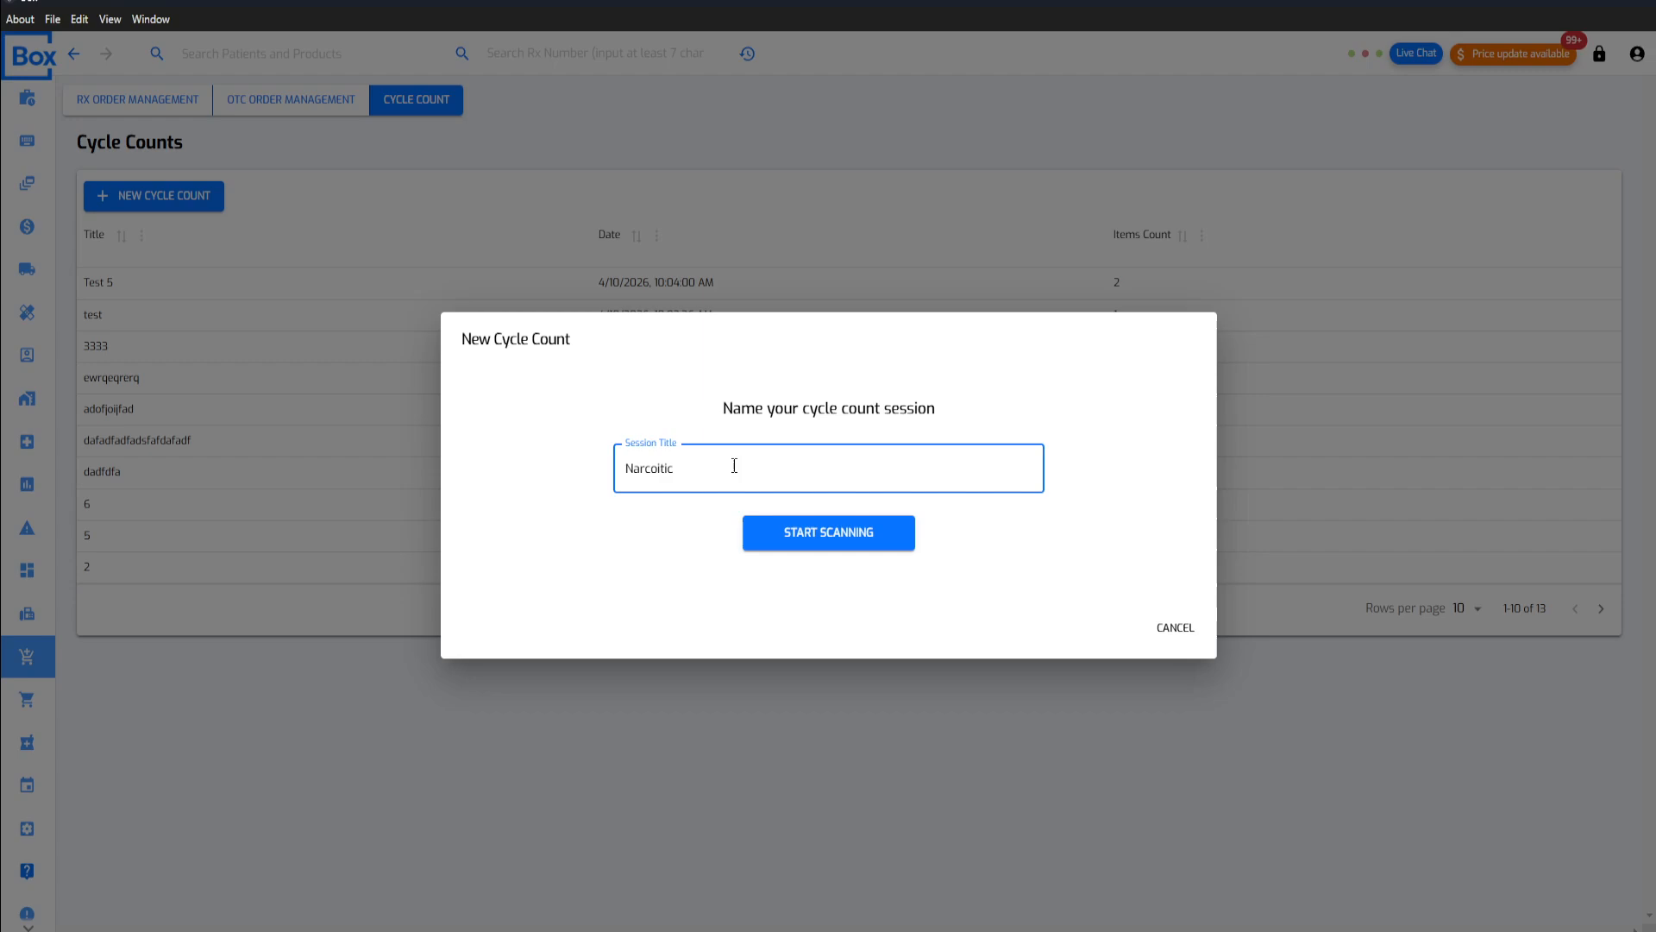
key("BackSpace")
type("tic Check - April; 15th 2025")
left_click(846, 543)
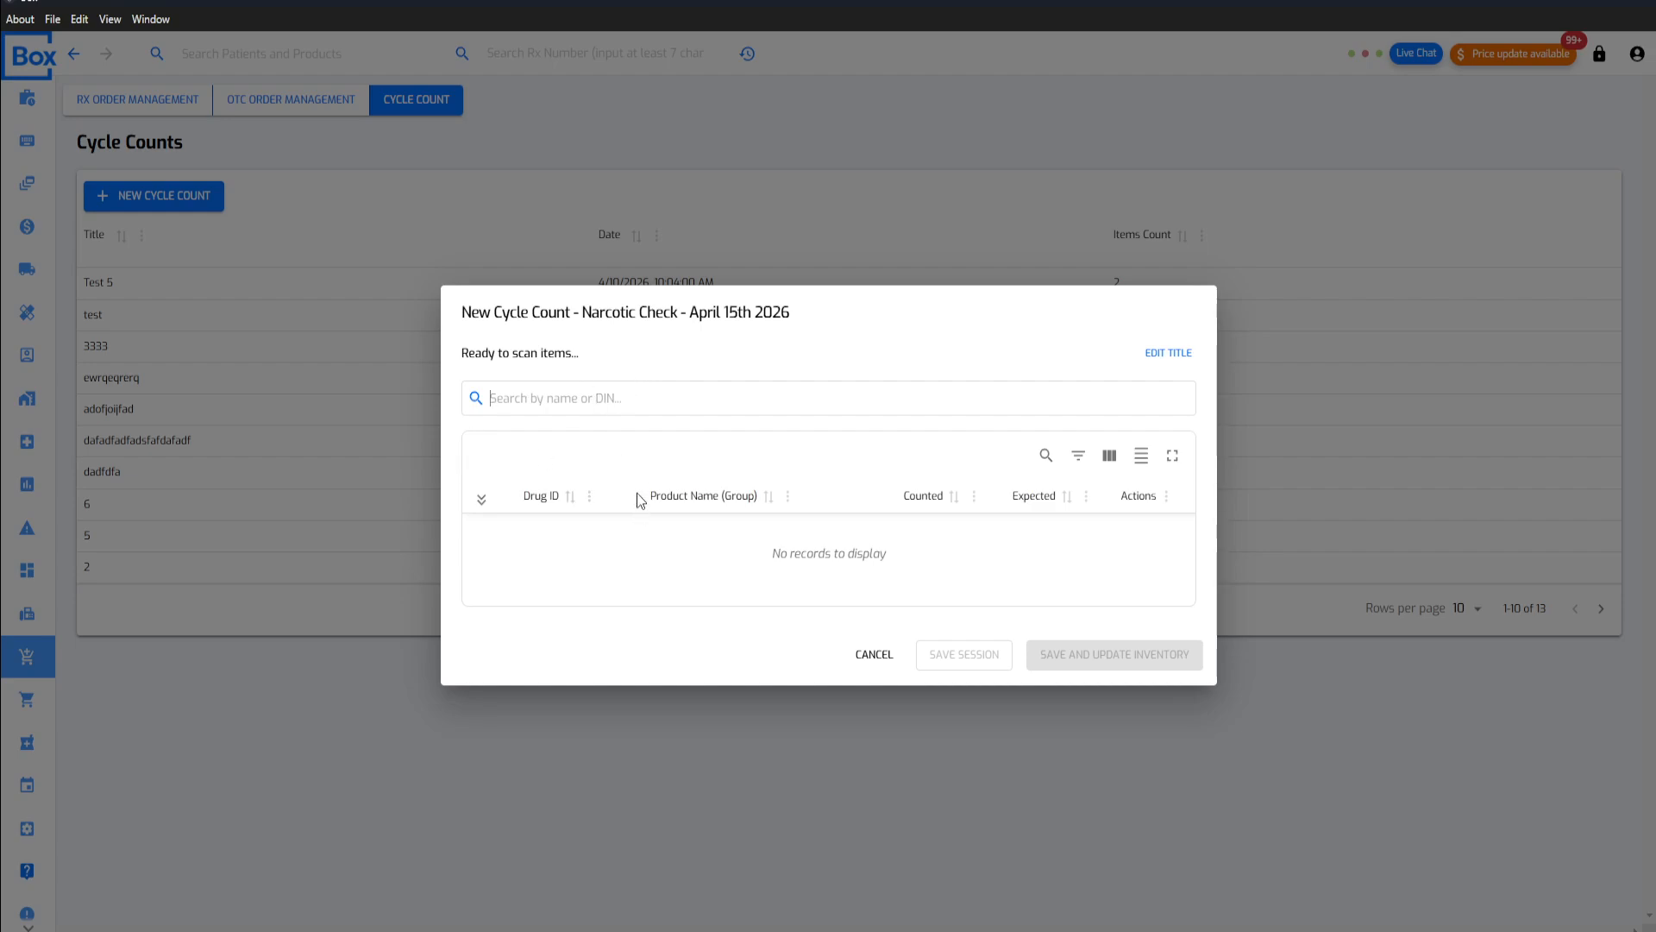
Step: Add Advil Pediatric Drops Fruit 24mL to the count with 10 total units on hand, then save the session and update inventory
type("advil")
left_click(576, 436)
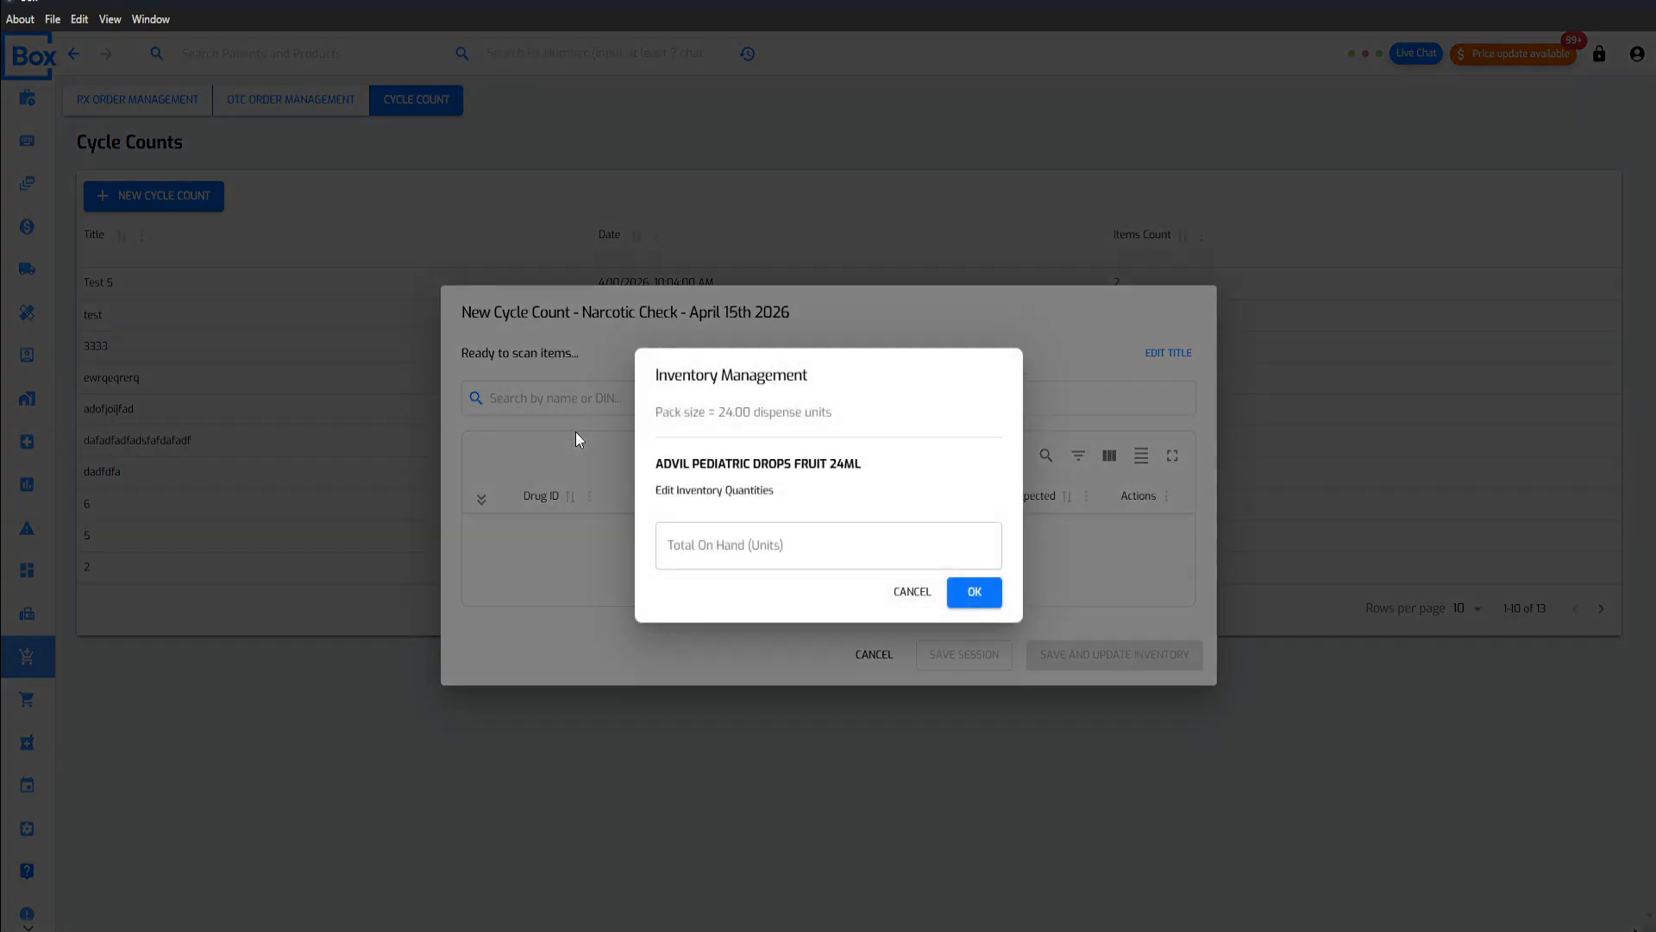
left_click(741, 543)
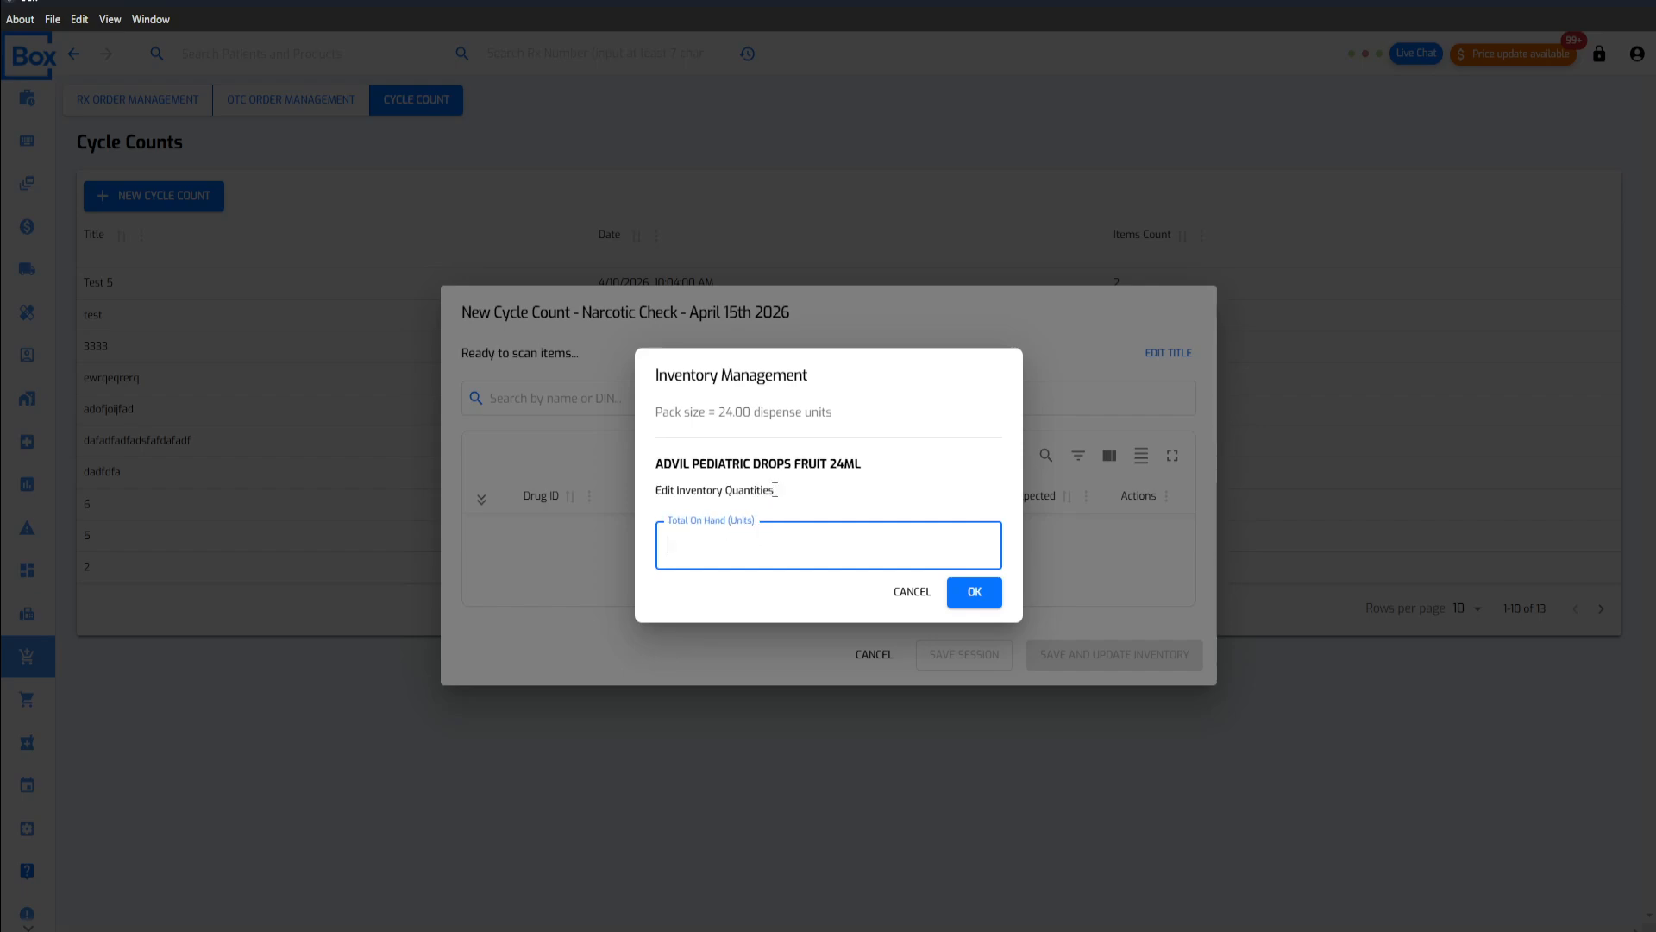
left_click(777, 547)
type("10")
left_click(966, 591)
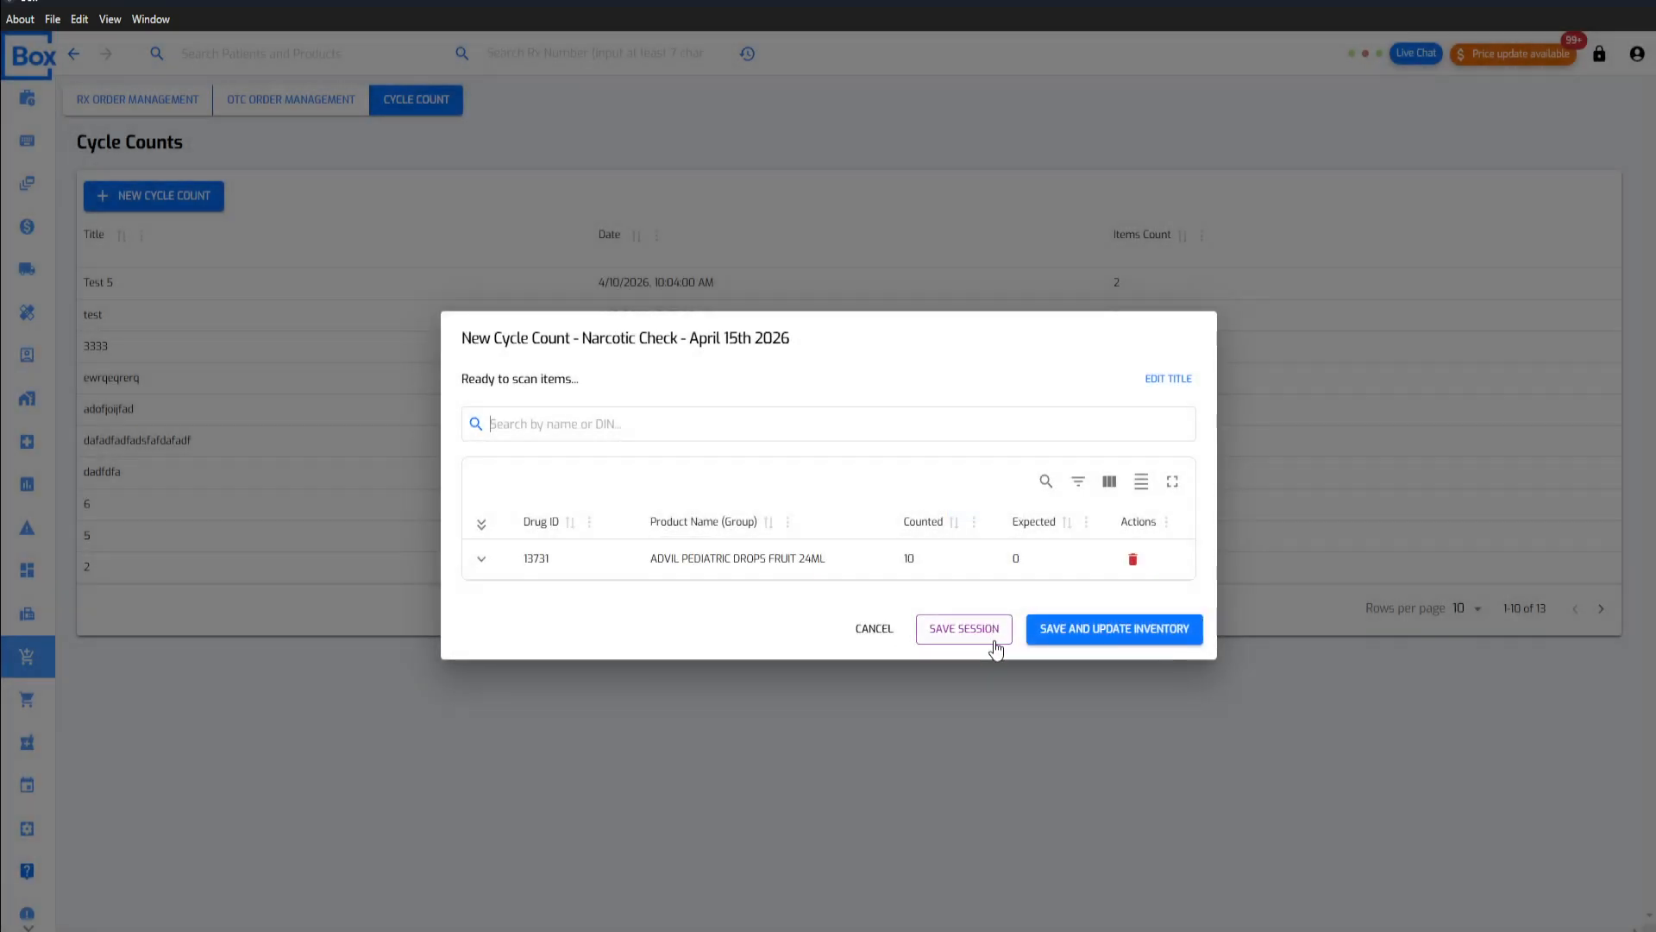
left_click(1107, 637)
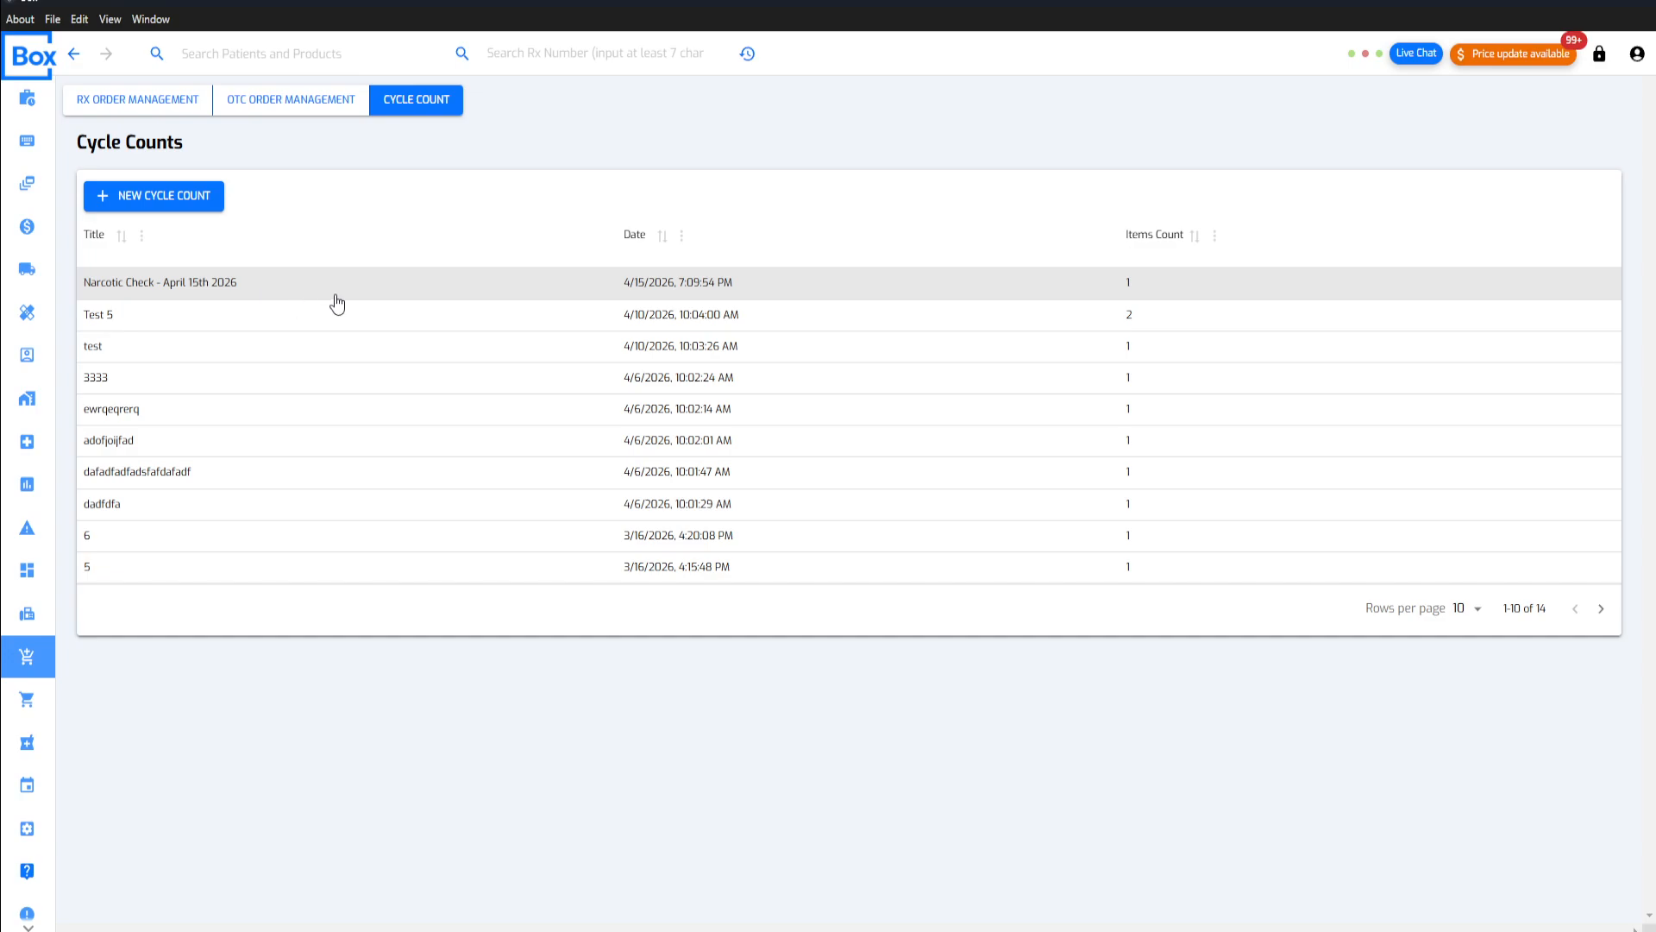
Step: Review the counted and expected quantities in the count details of "Narcotic Check - April 15th 2026" and "Test 5"
left_click(453, 287)
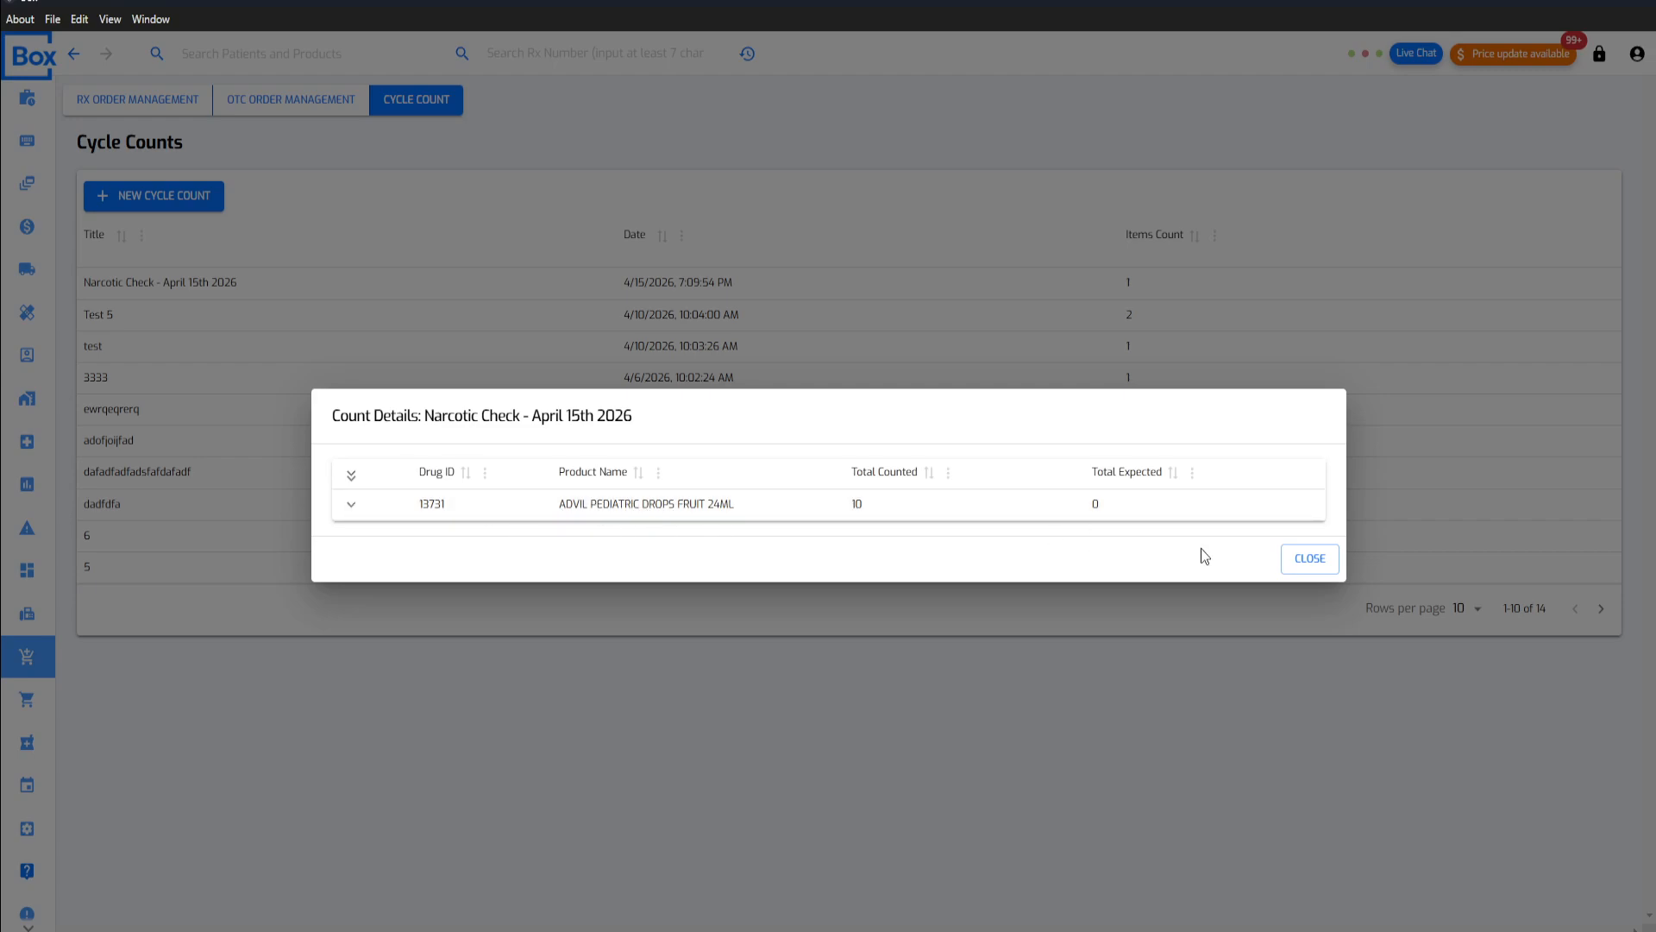
left_click(1310, 559)
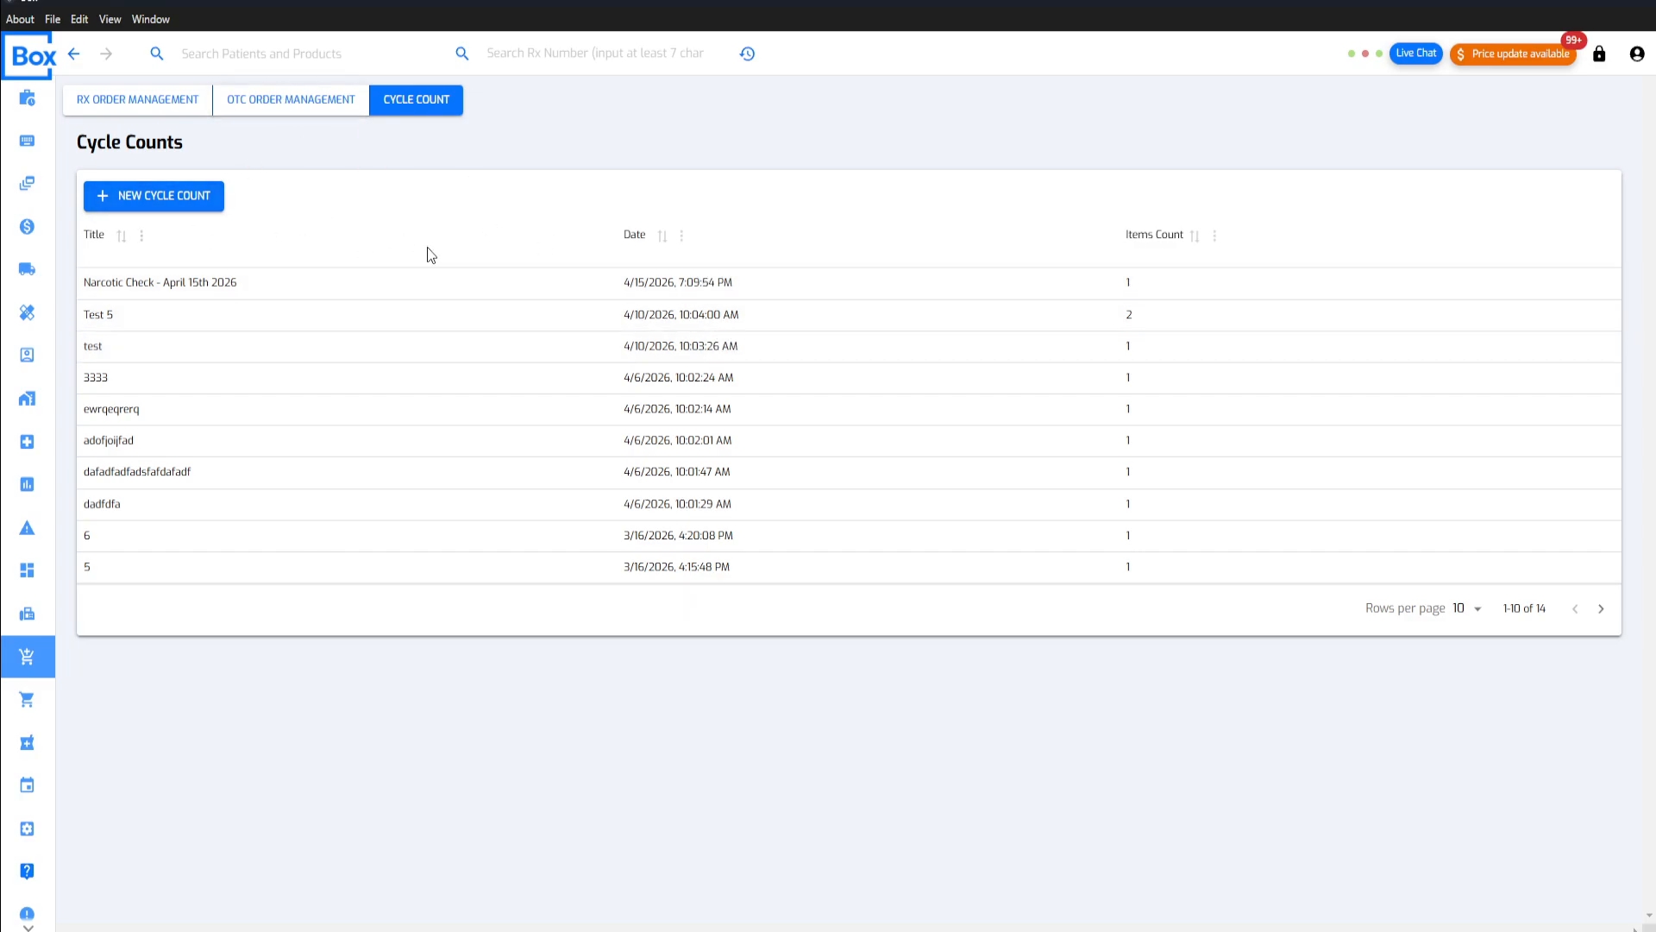
left_click(710, 328)
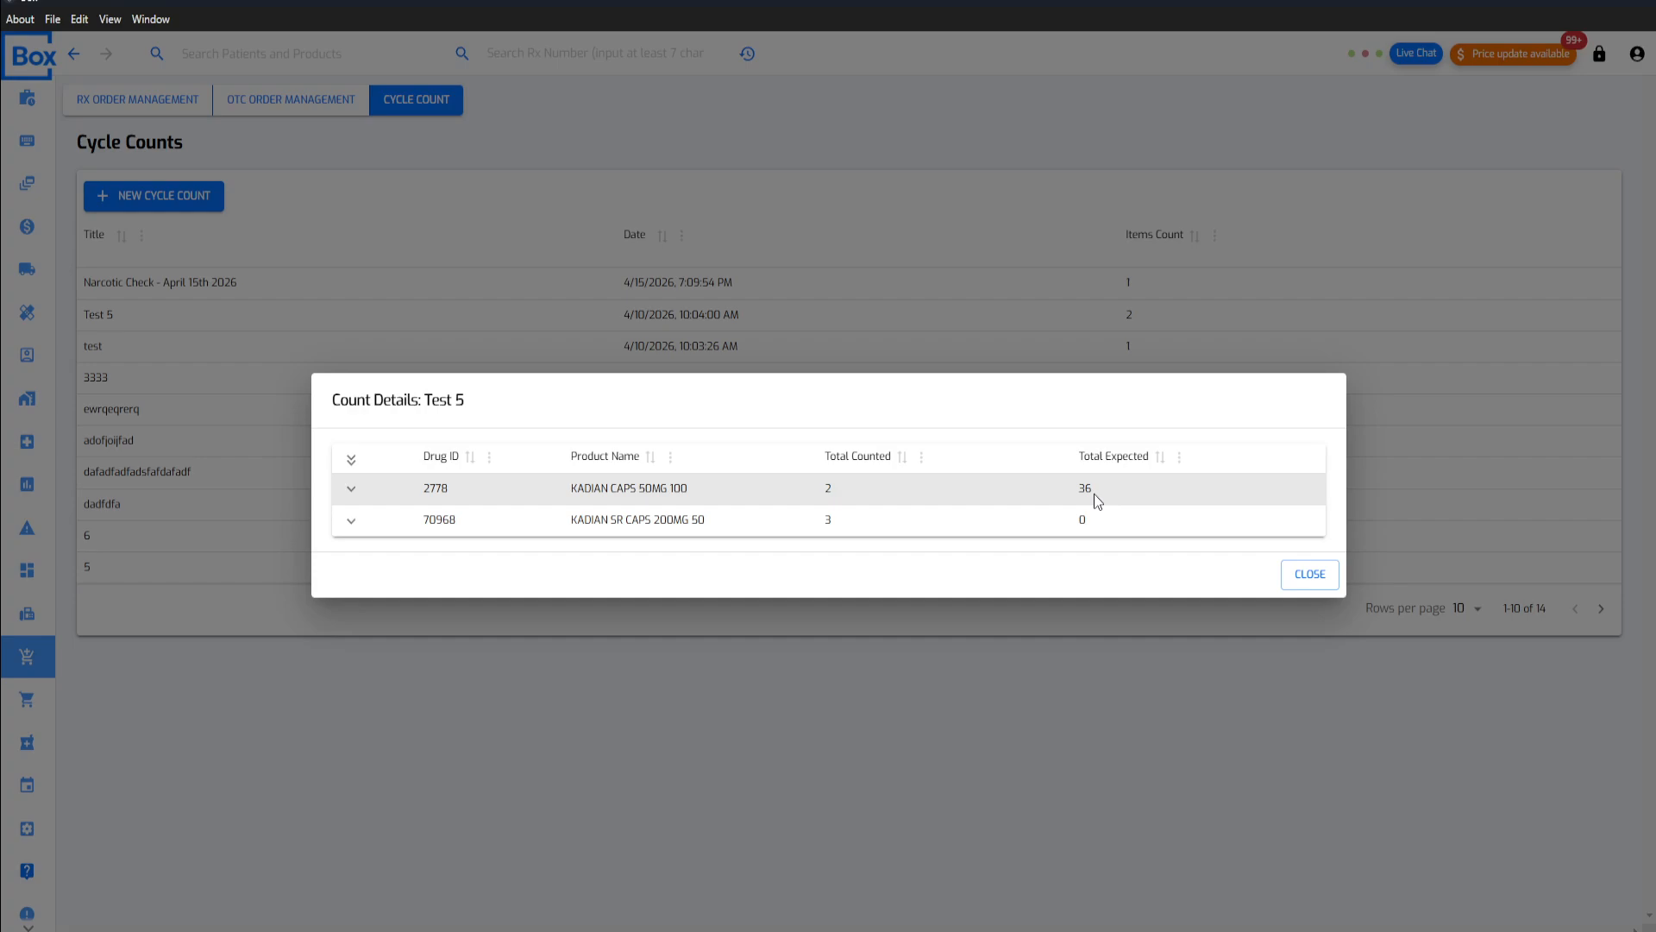
left_click(1308, 574)
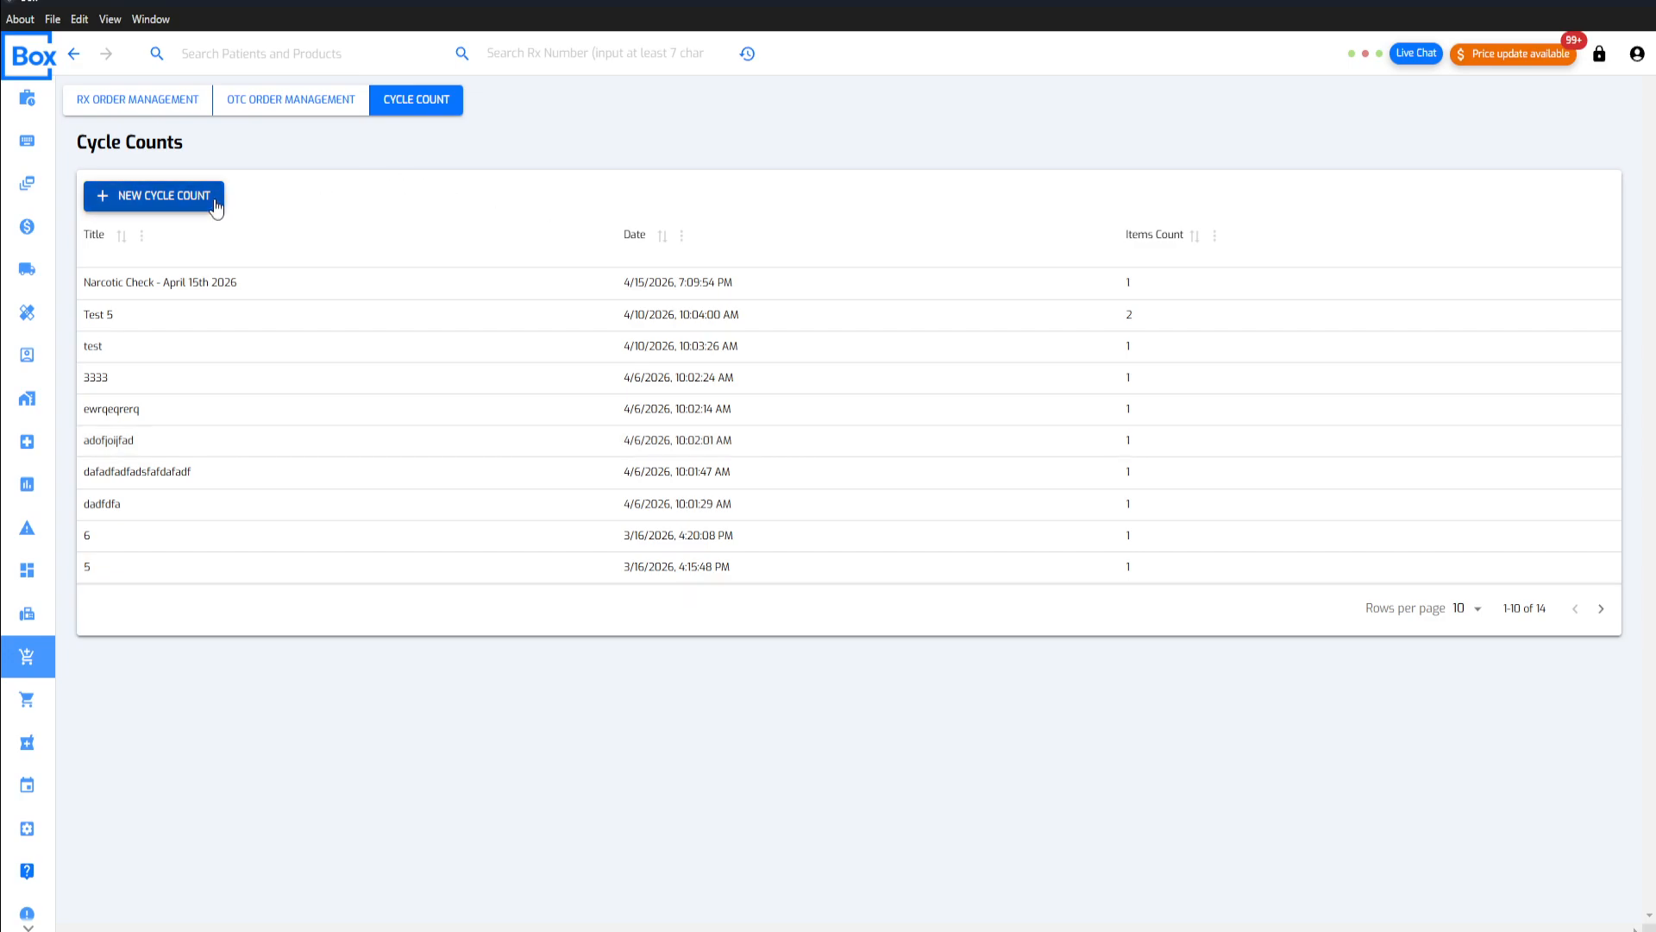
left_click(565, 293)
left_click(987, 618)
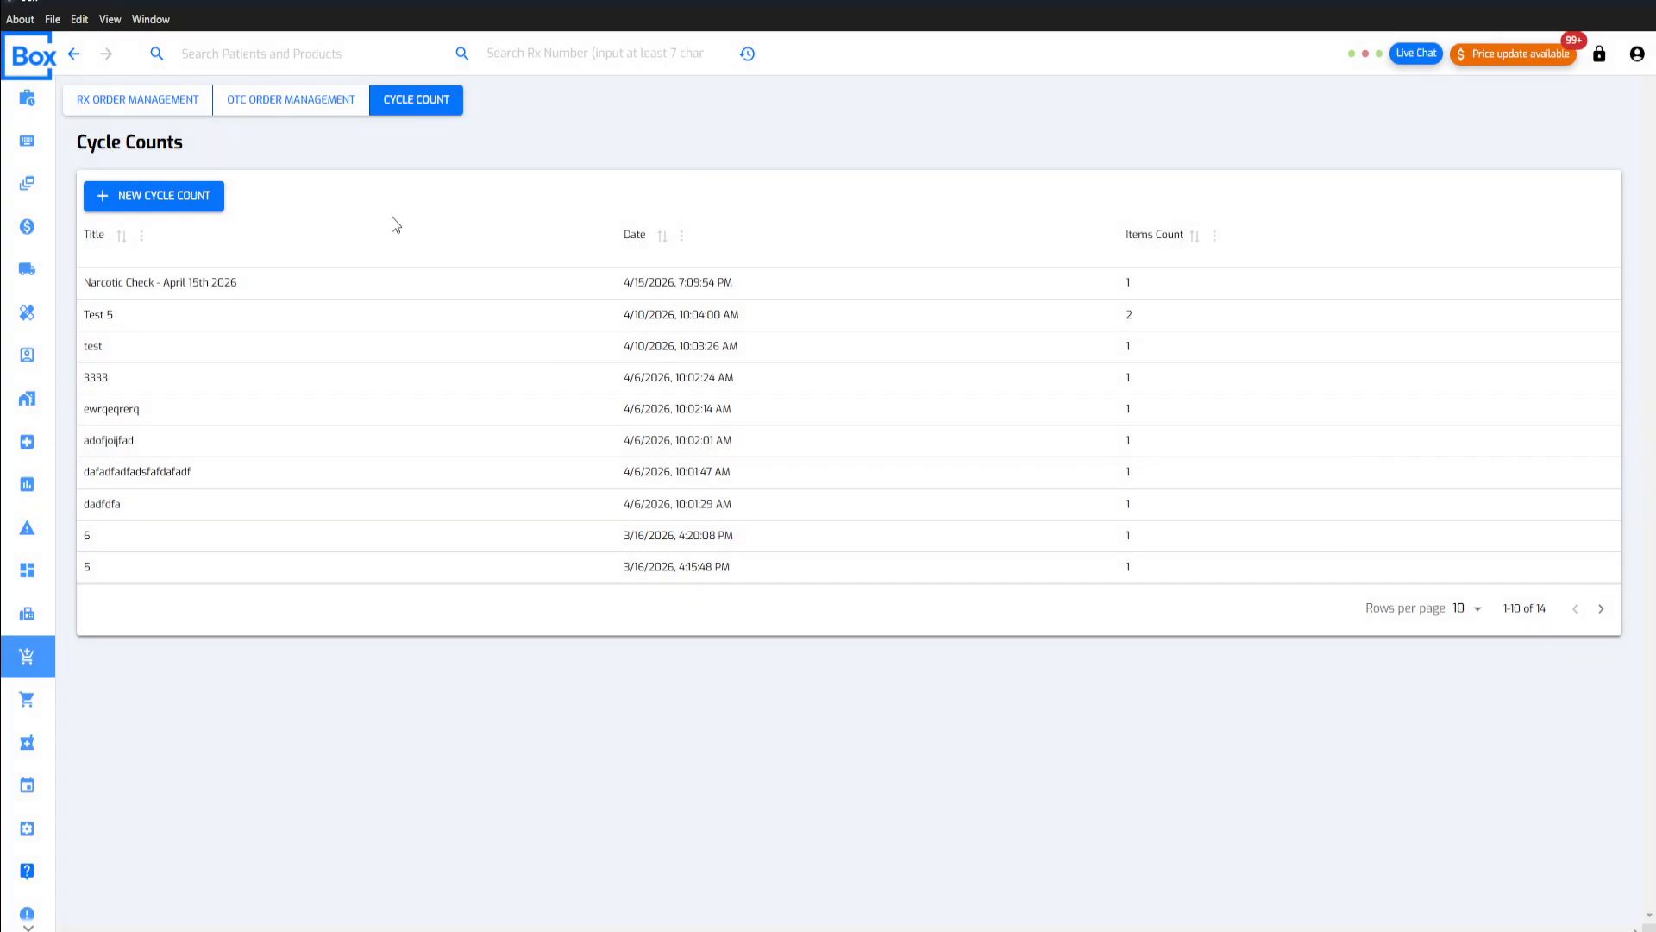
left_click(200, 206)
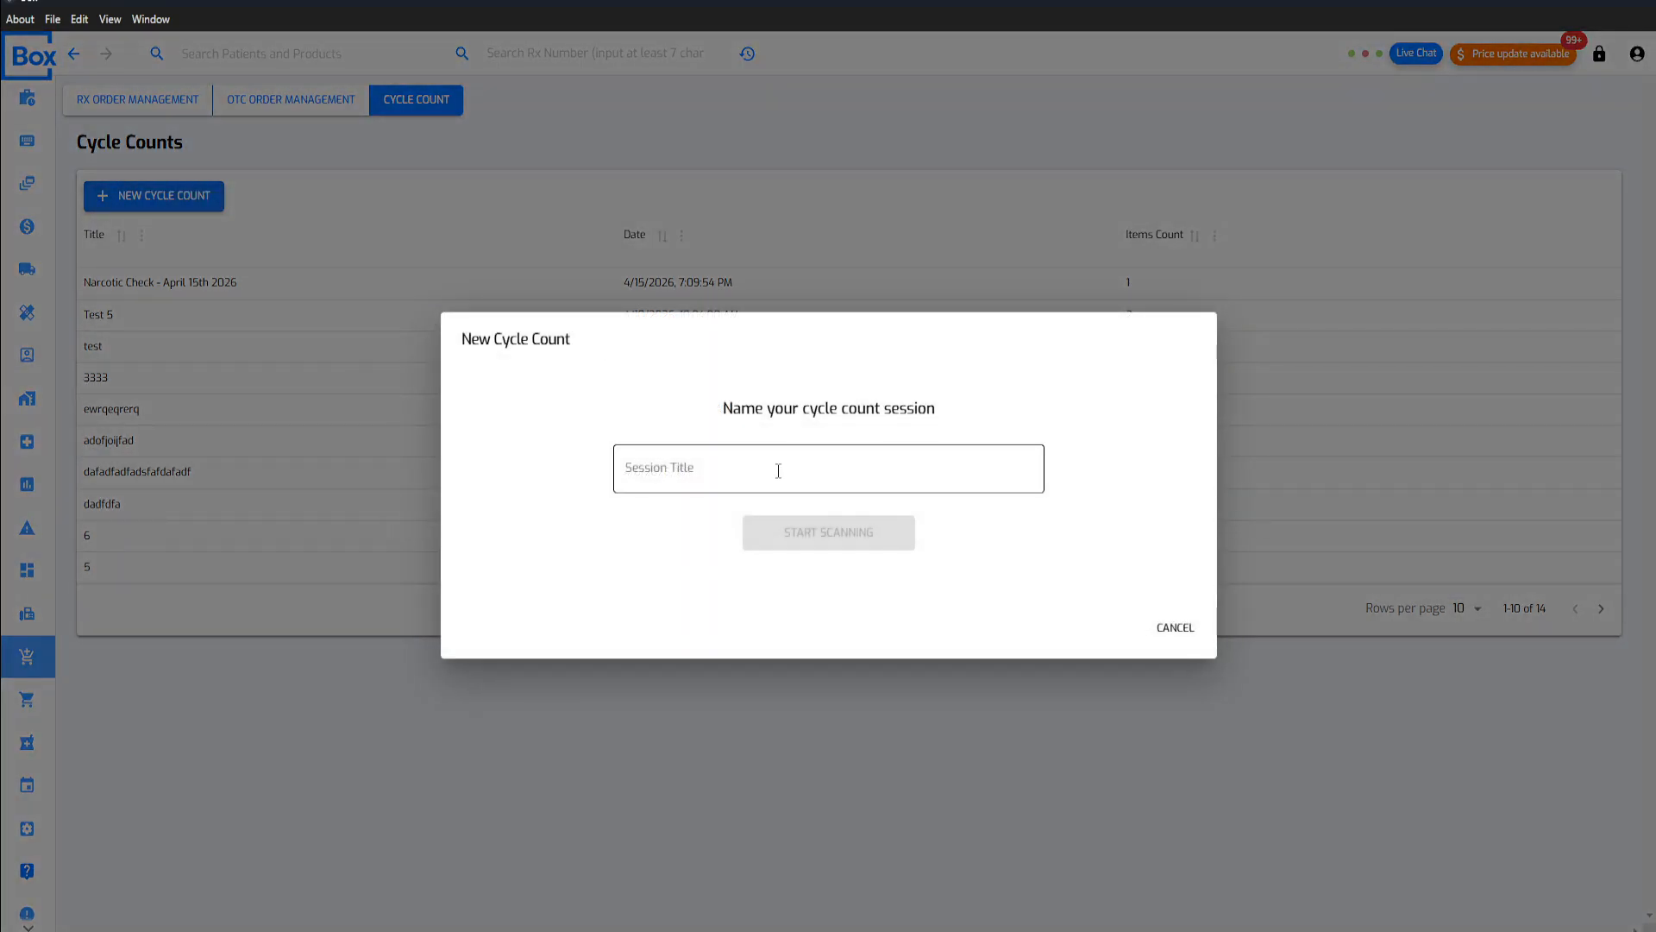
left_click(934, 701)
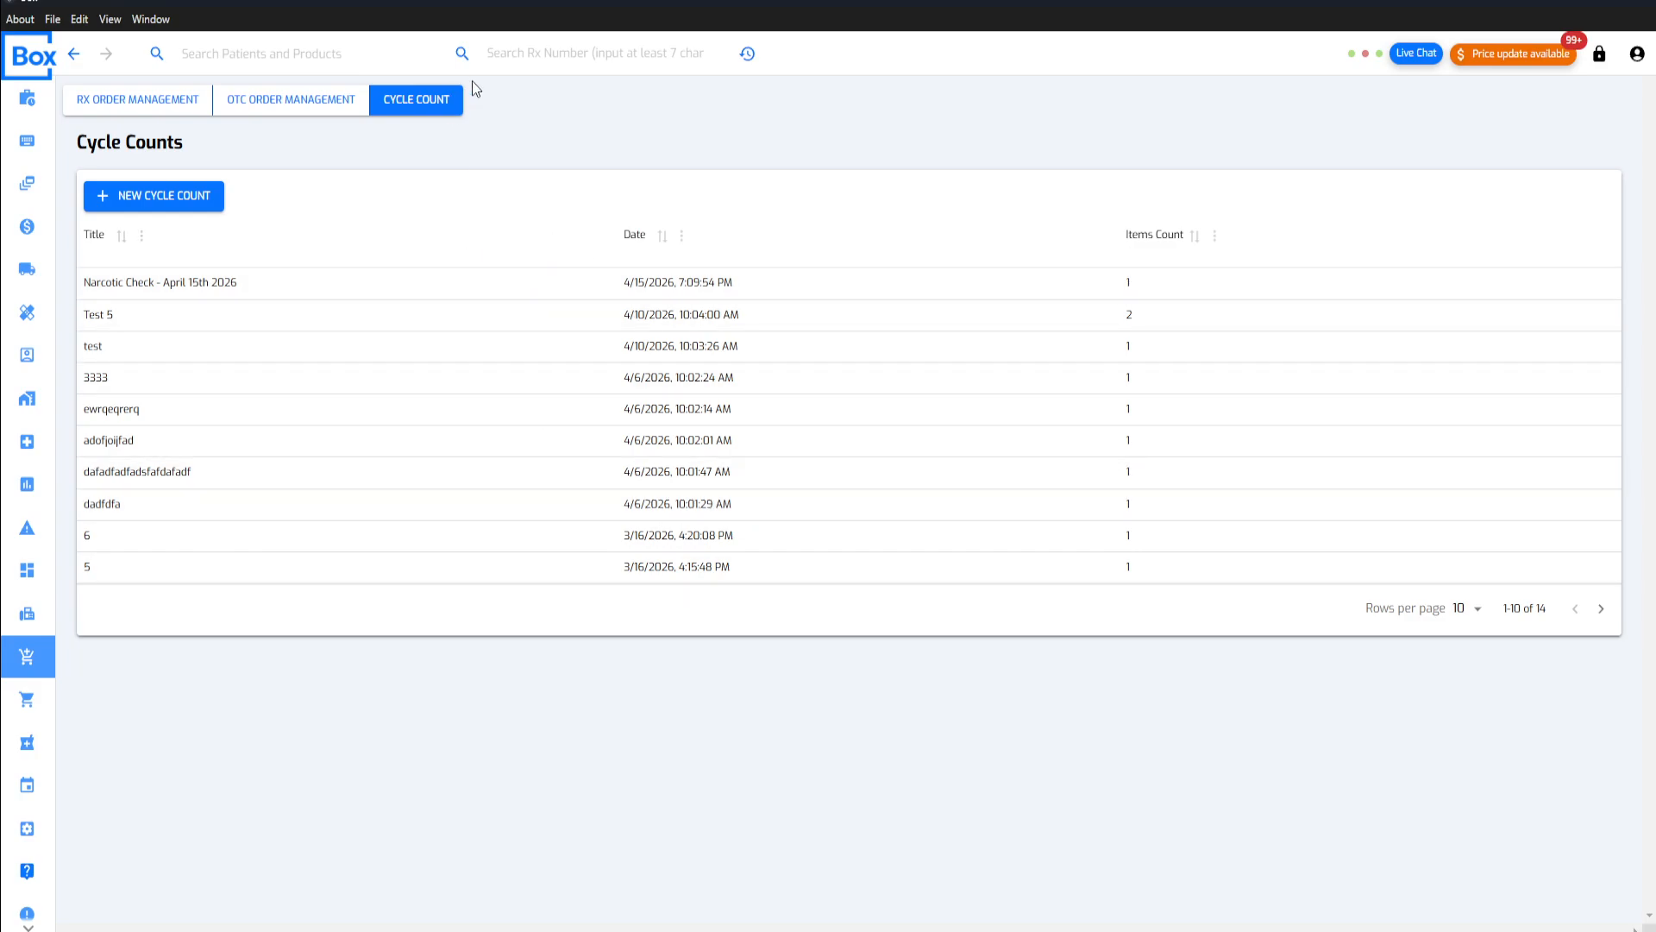
Step: Look through the OTC orders, cycle counts and Rx invoices, ending on the new Rx orders list
left_click(306, 112)
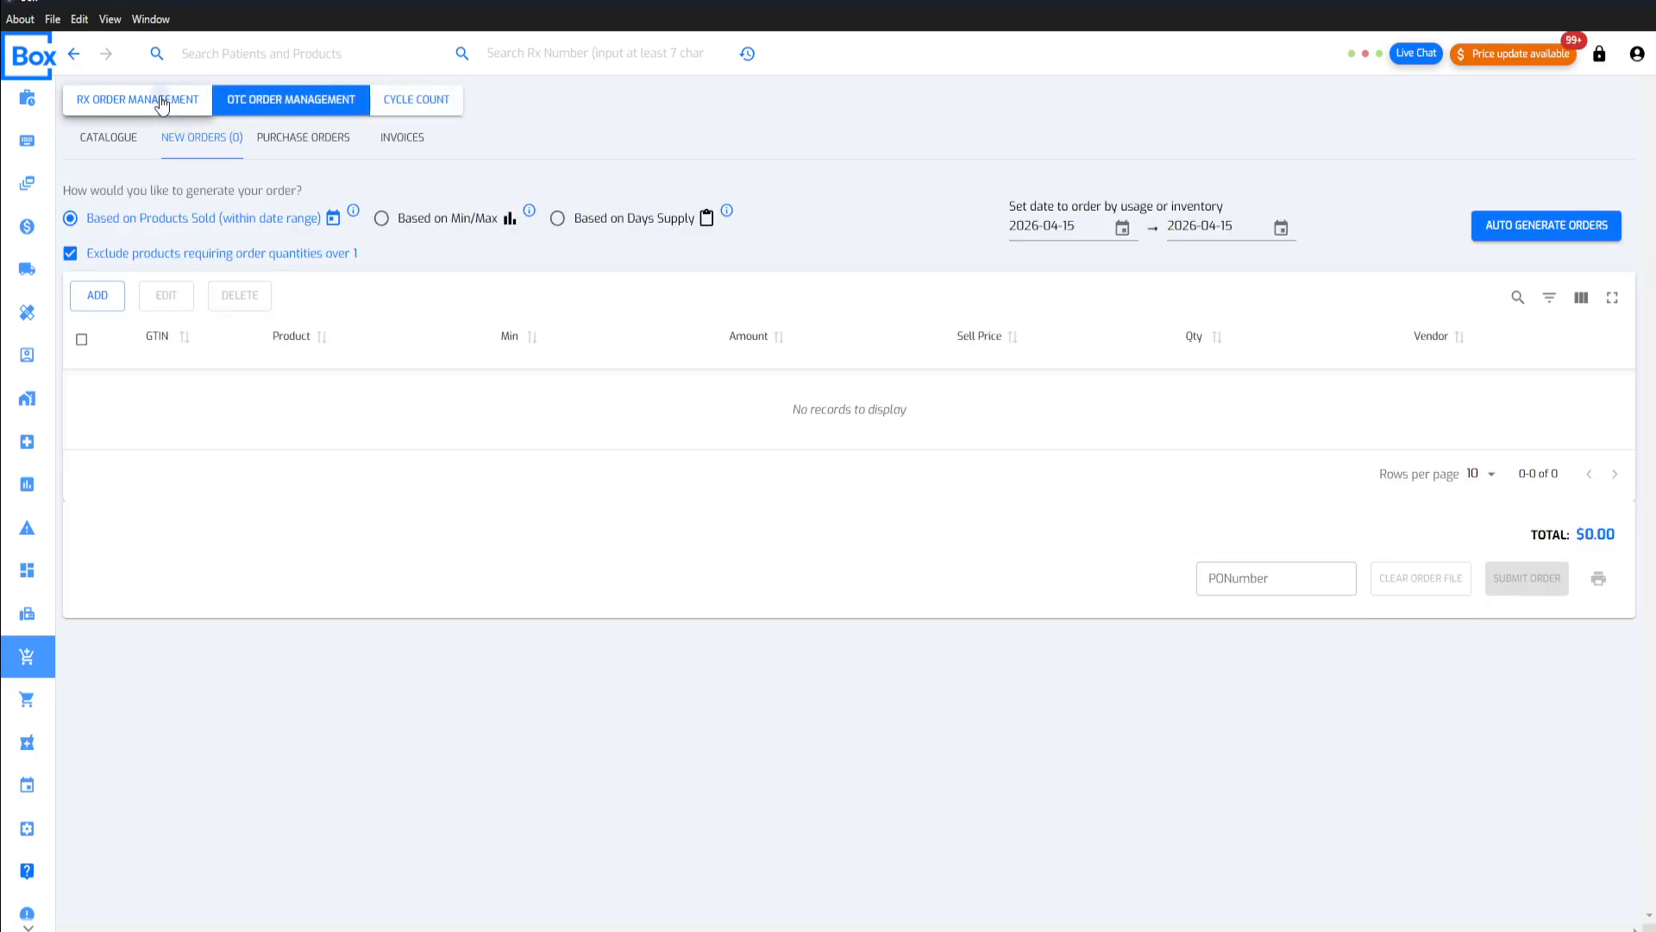
left_click(162, 101)
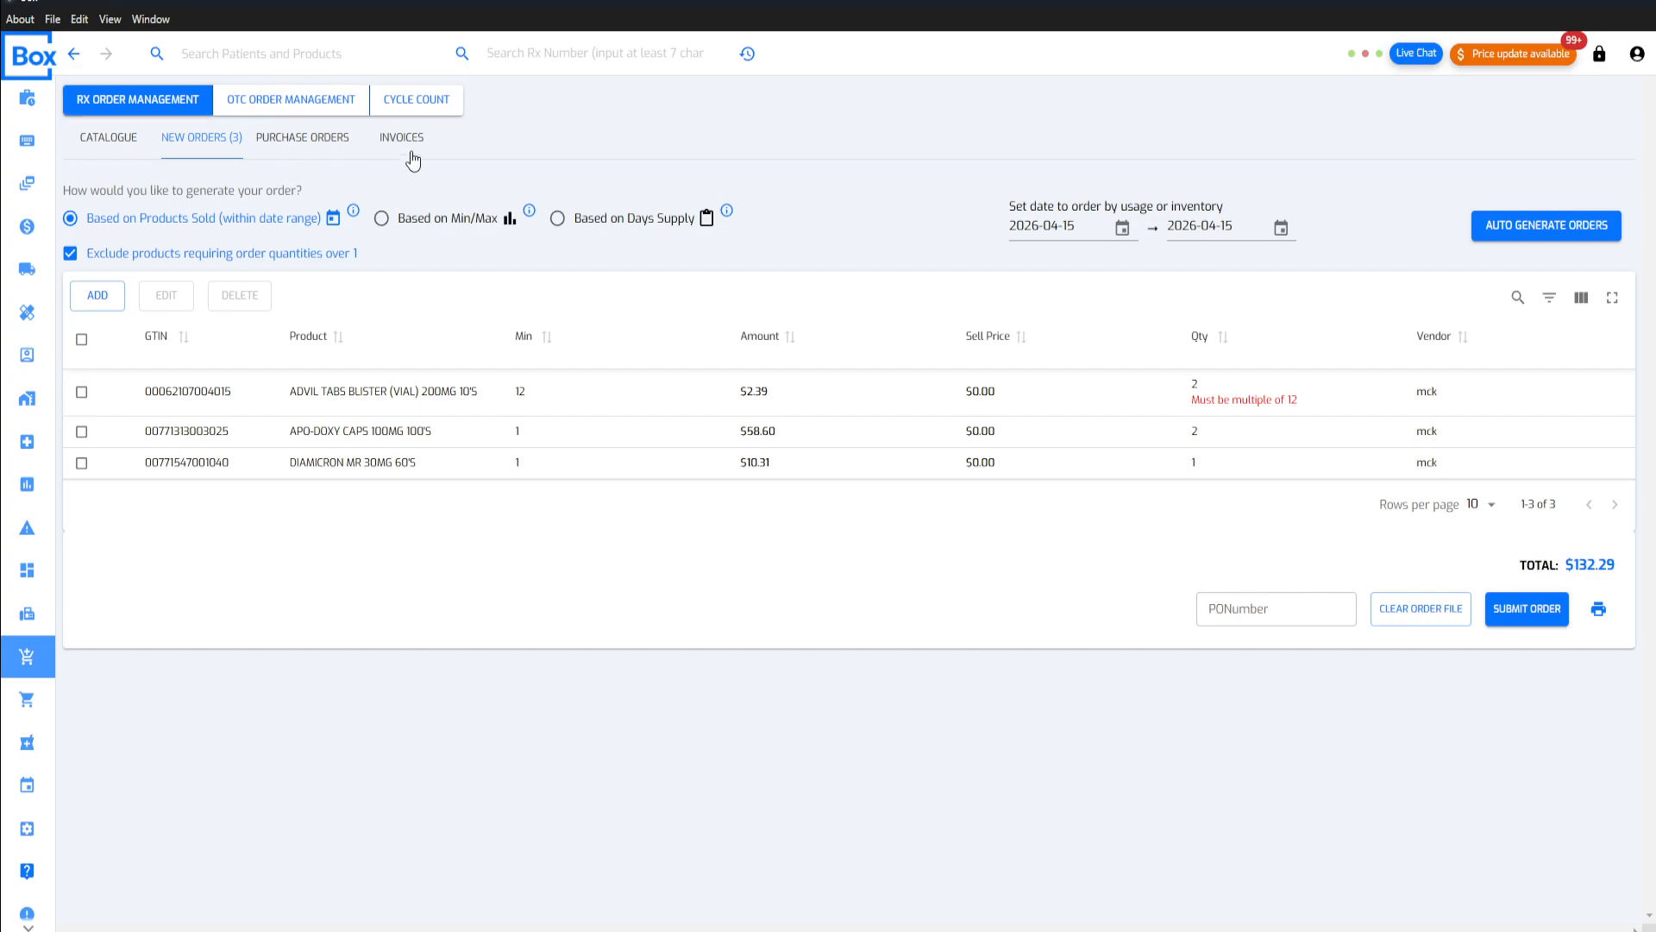
left_click(279, 108)
left_click(424, 102)
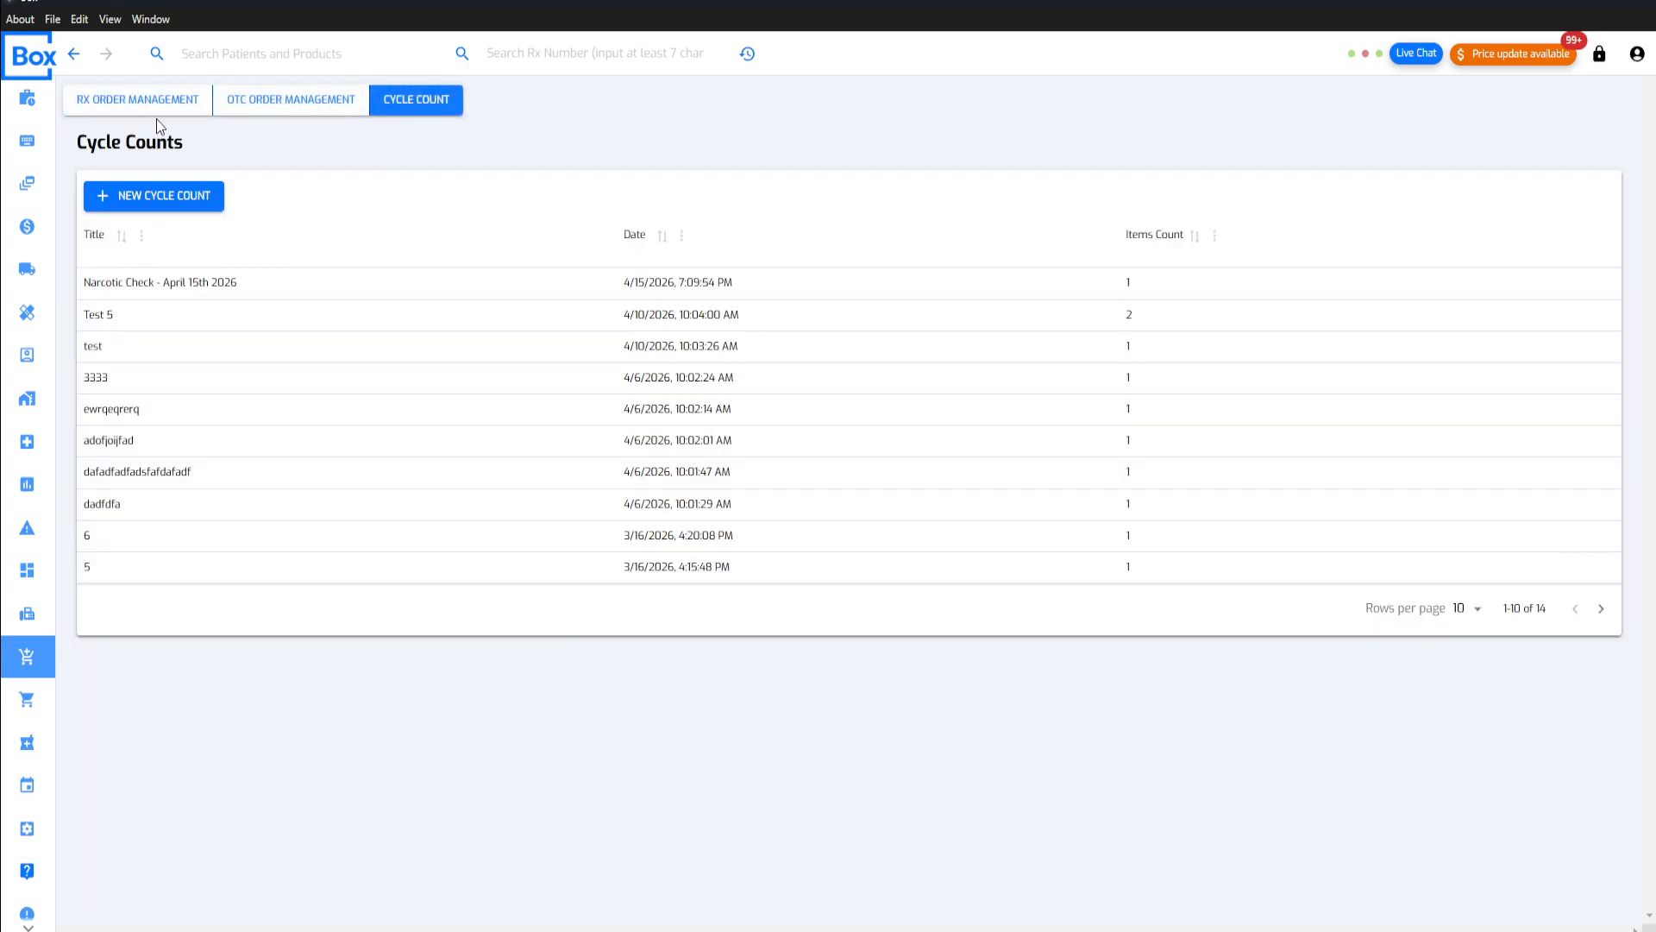
left_click(102, 100)
left_click(416, 152)
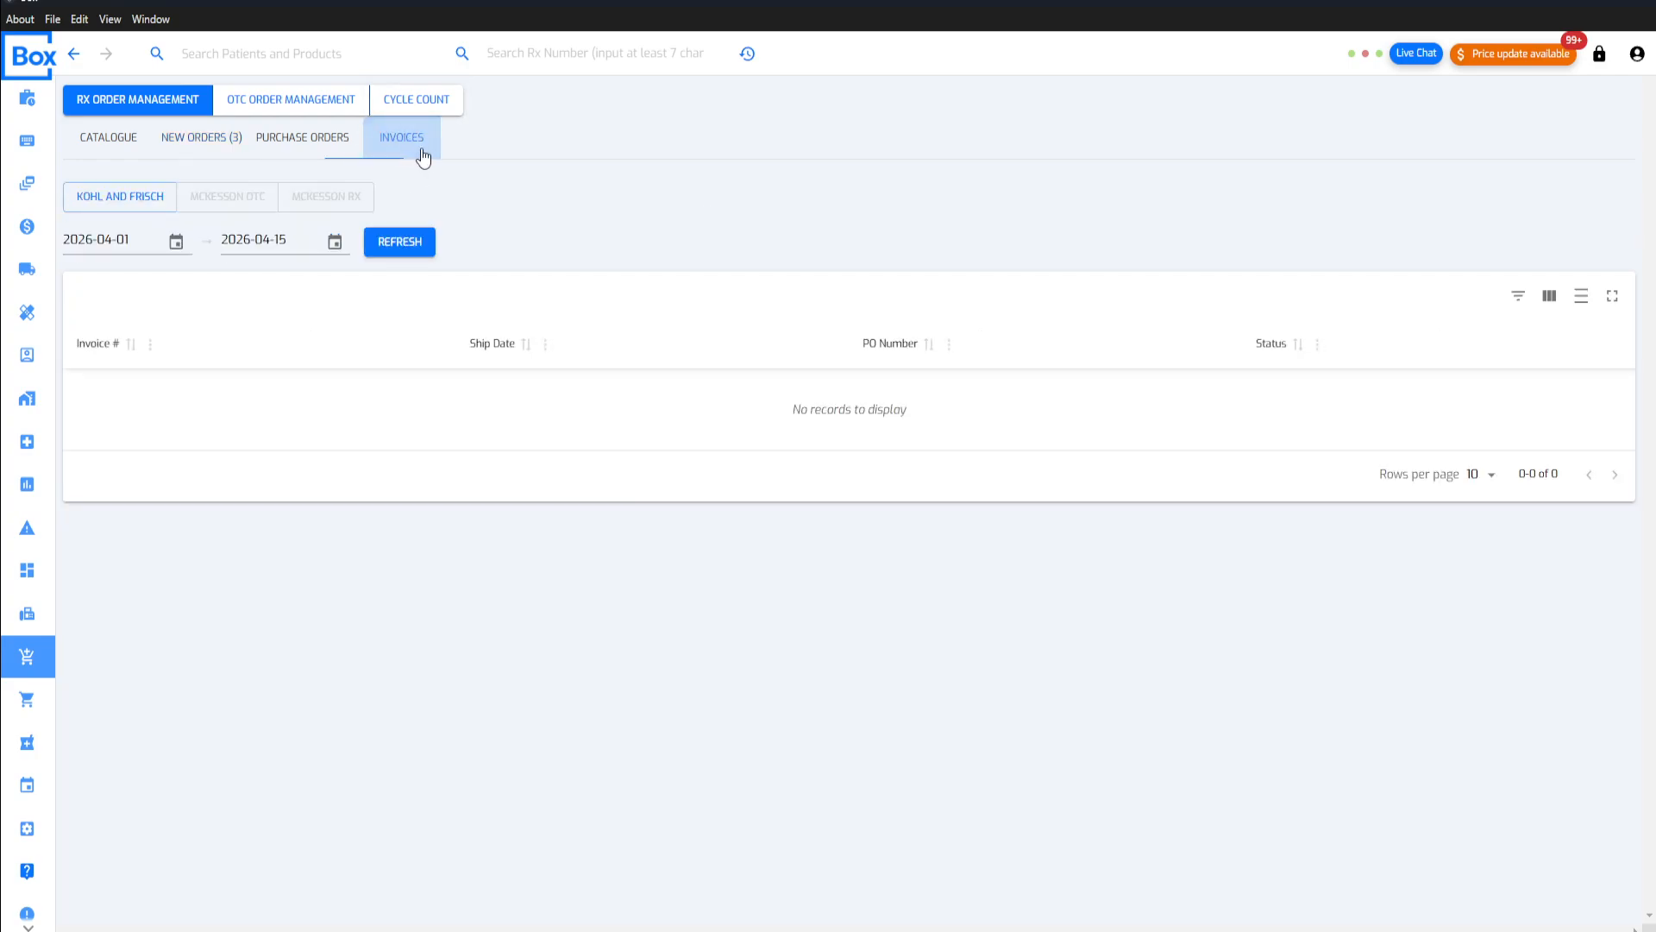
left_click(218, 145)
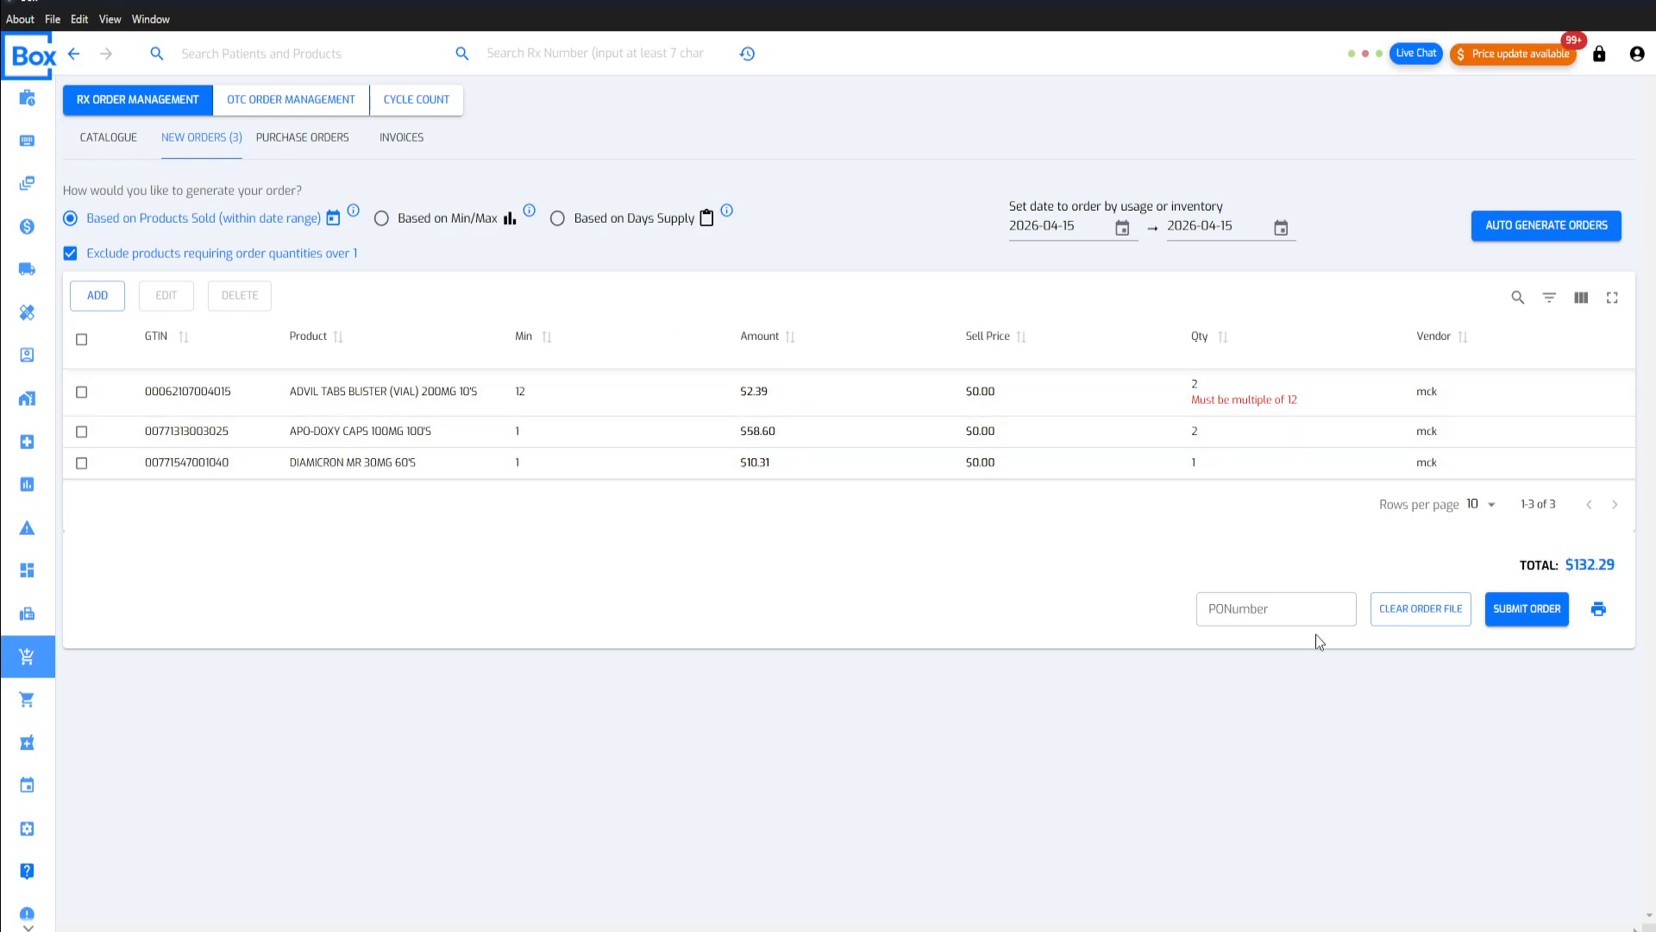